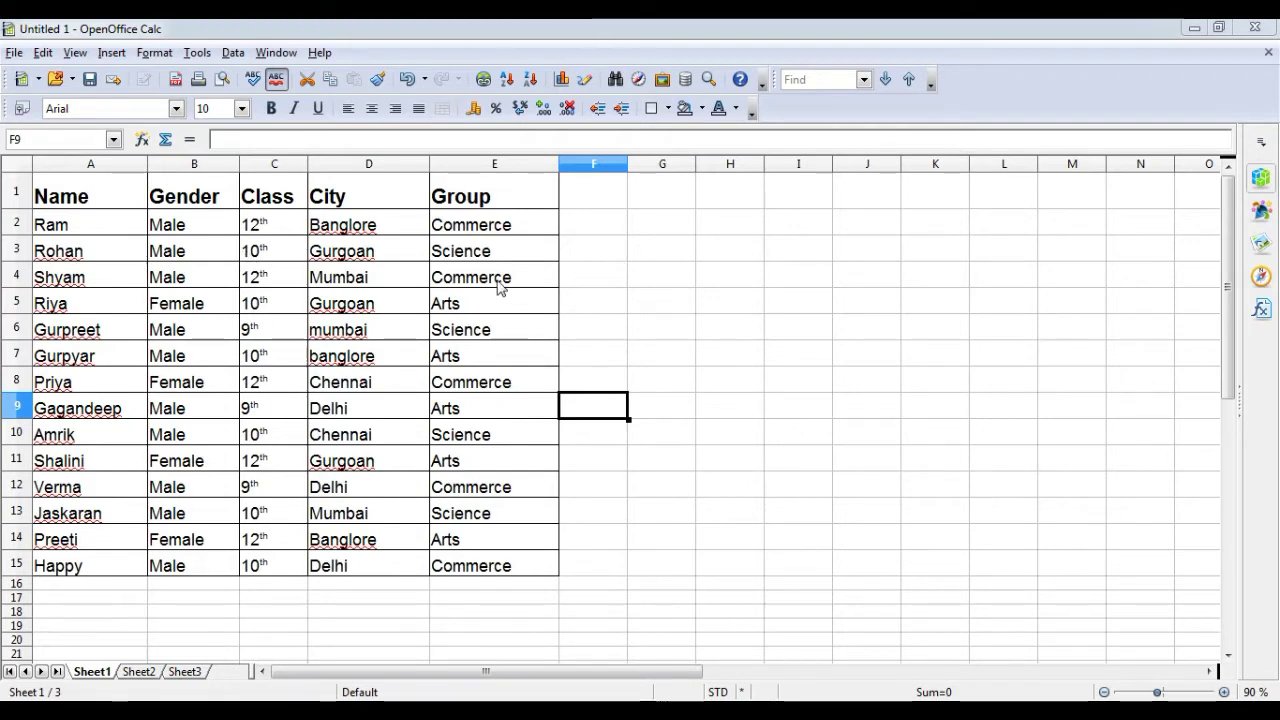
# - Switch on Edit > Changes > Record so every edit to the 14-student table is tracked
pyautogui.click(43, 55)
pyautogui.moveTo(88, 267)
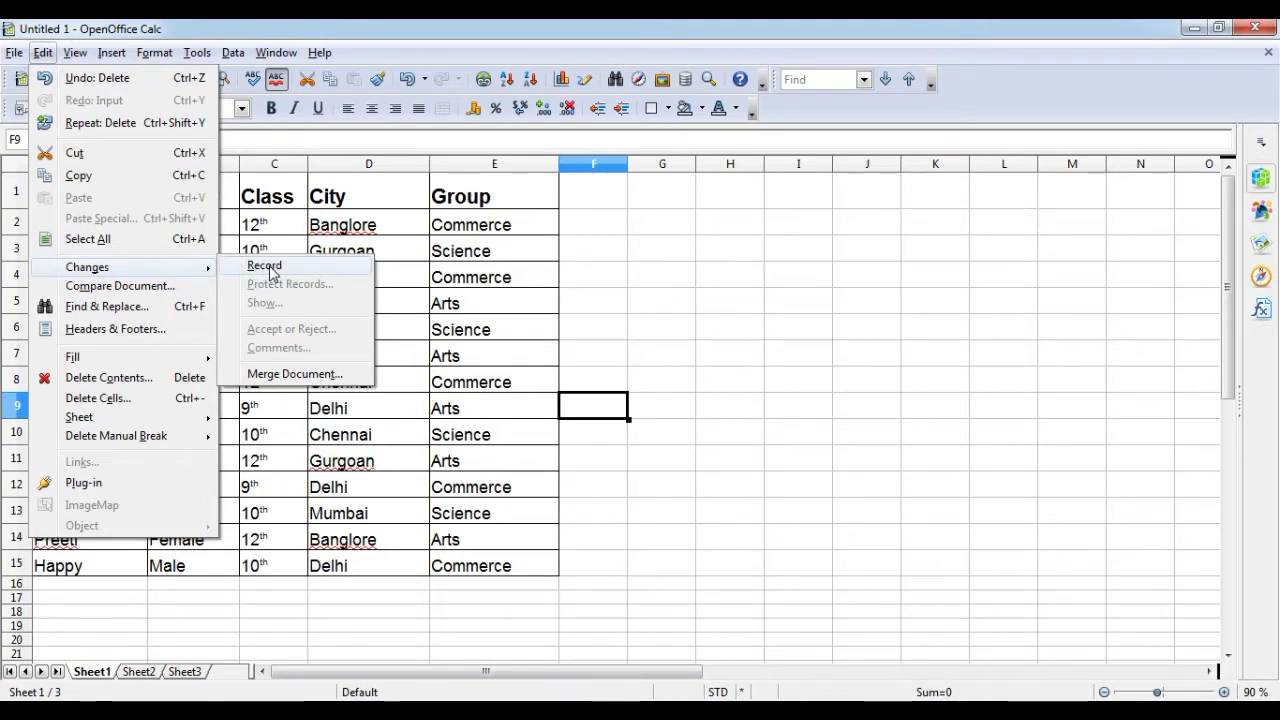
pyautogui.click(269, 268)
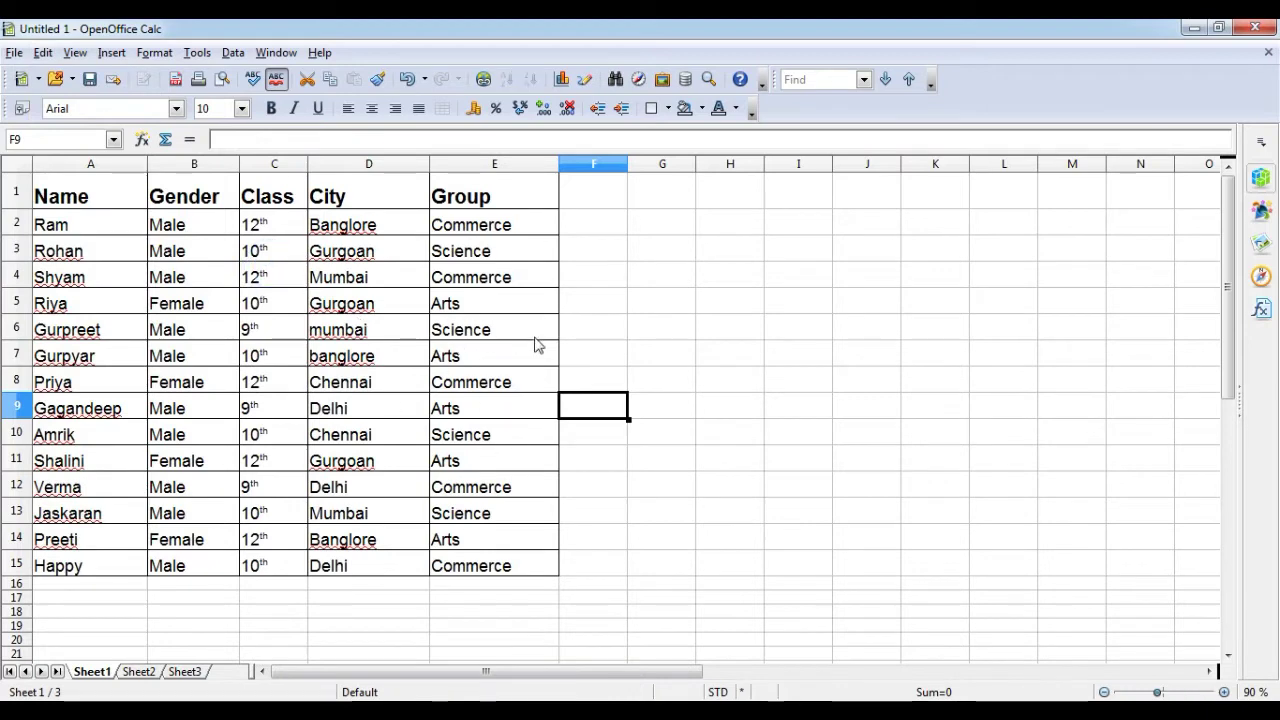
pyautogui.click(601, 274)
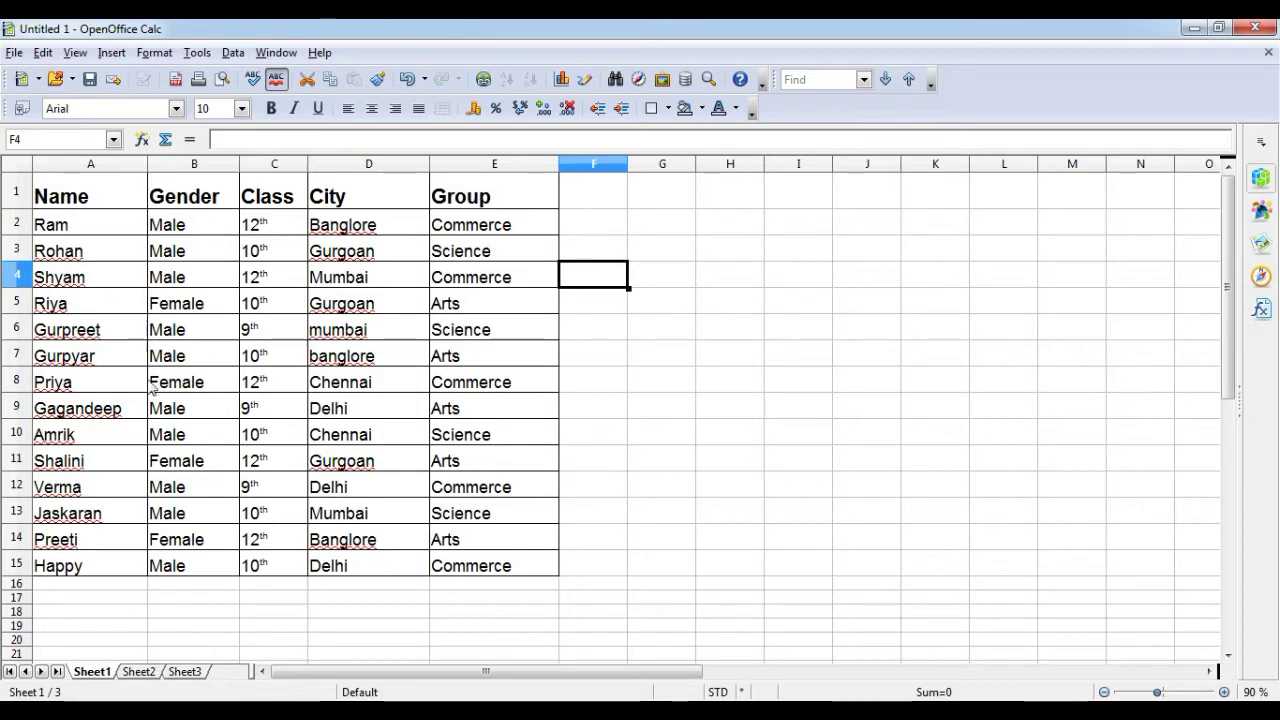
pyautogui.click(43, 52)
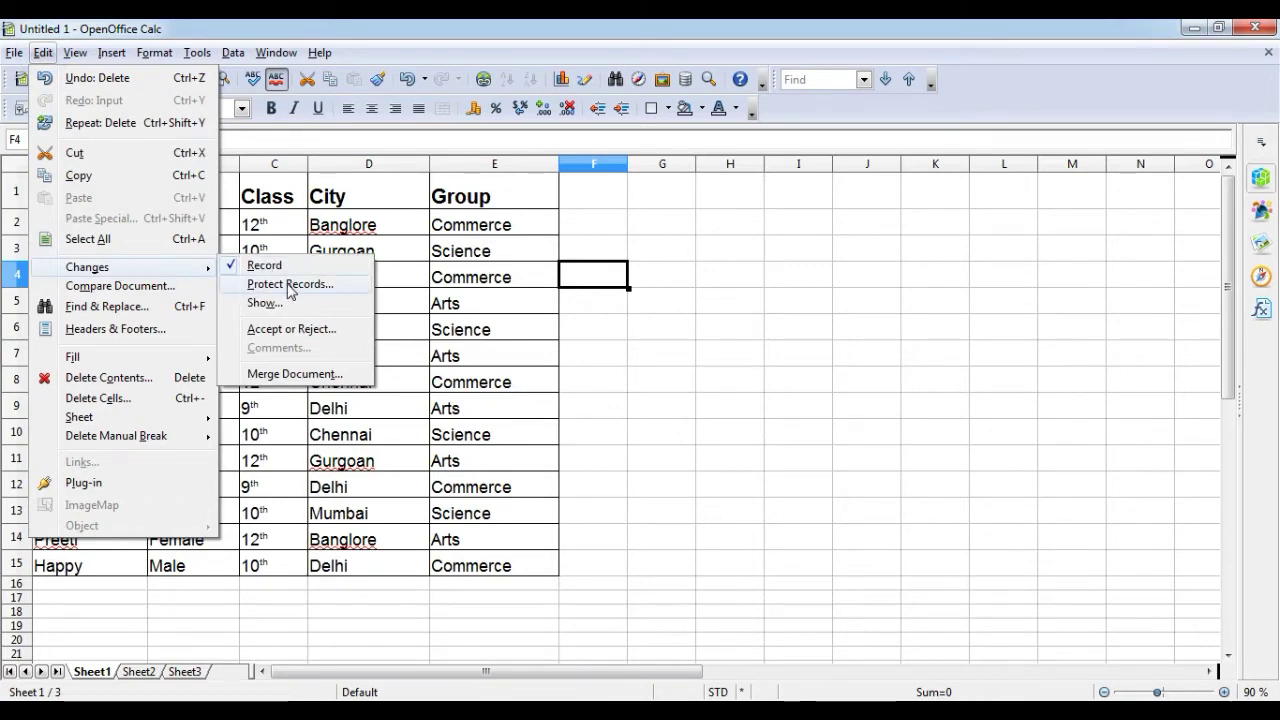
# - Protect the change records with a password, entering it and its confirmation
pyautogui.click(290, 285)
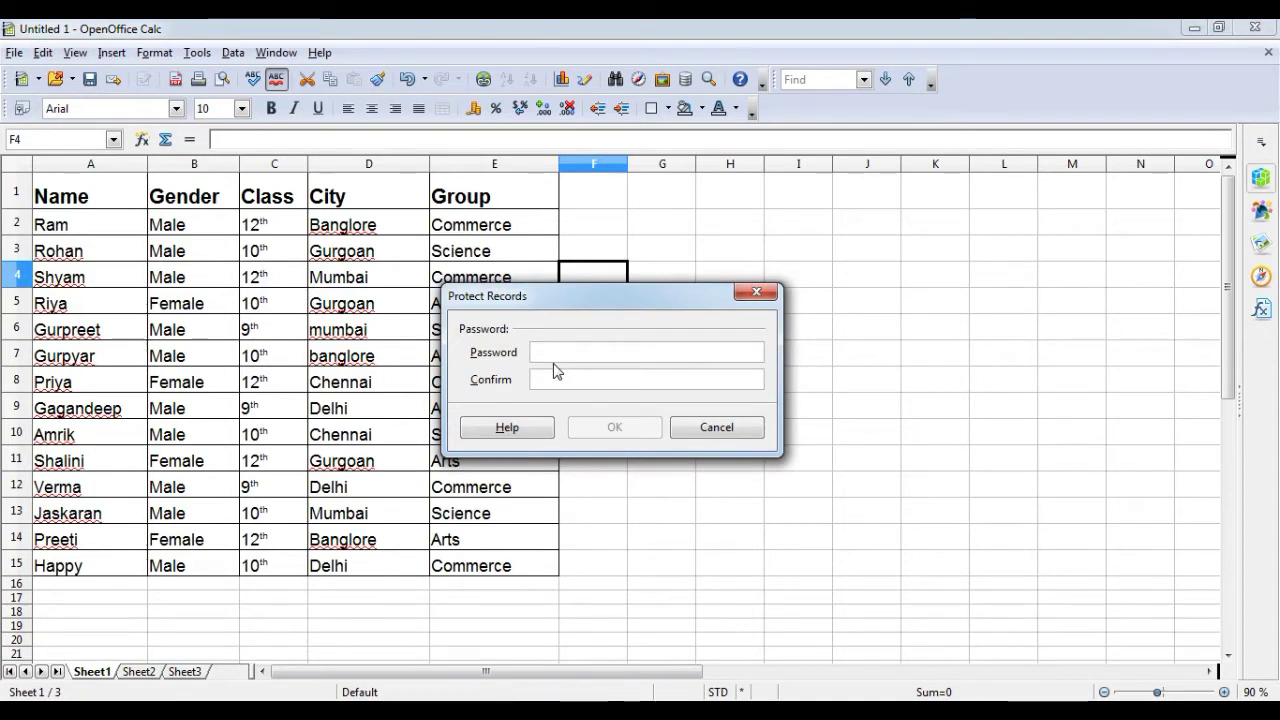
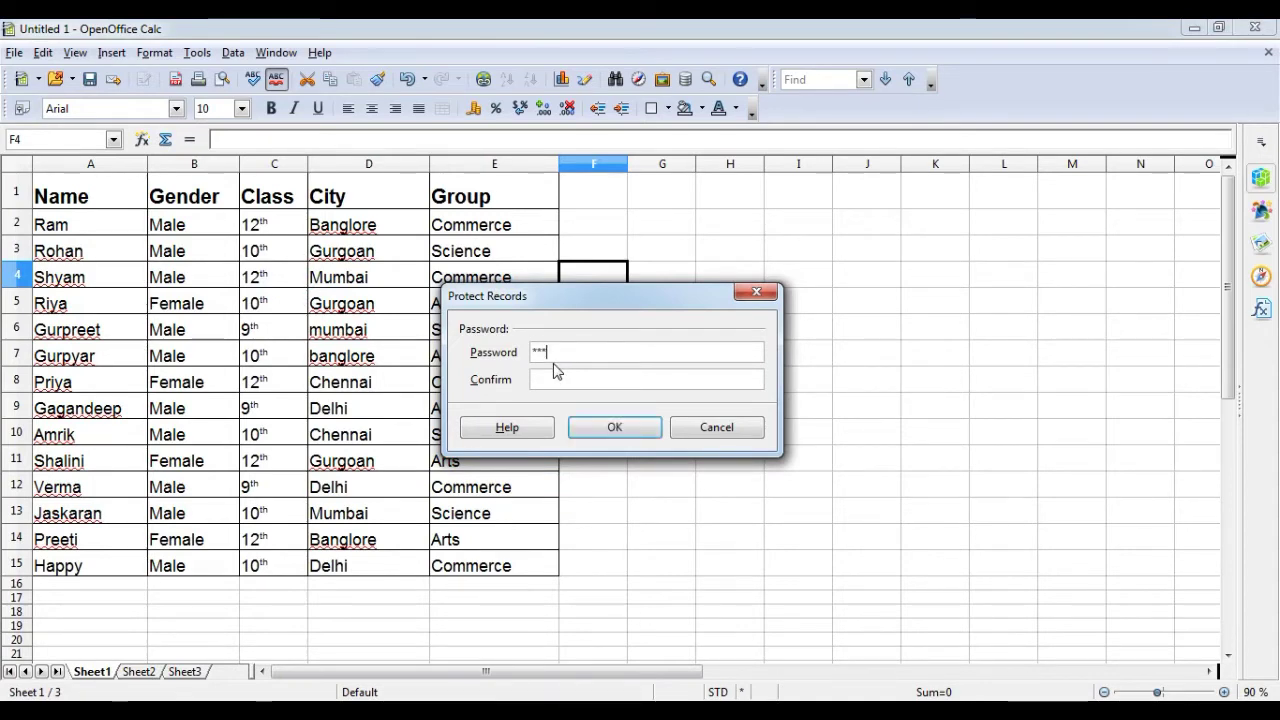
pyautogui.press('Tab')
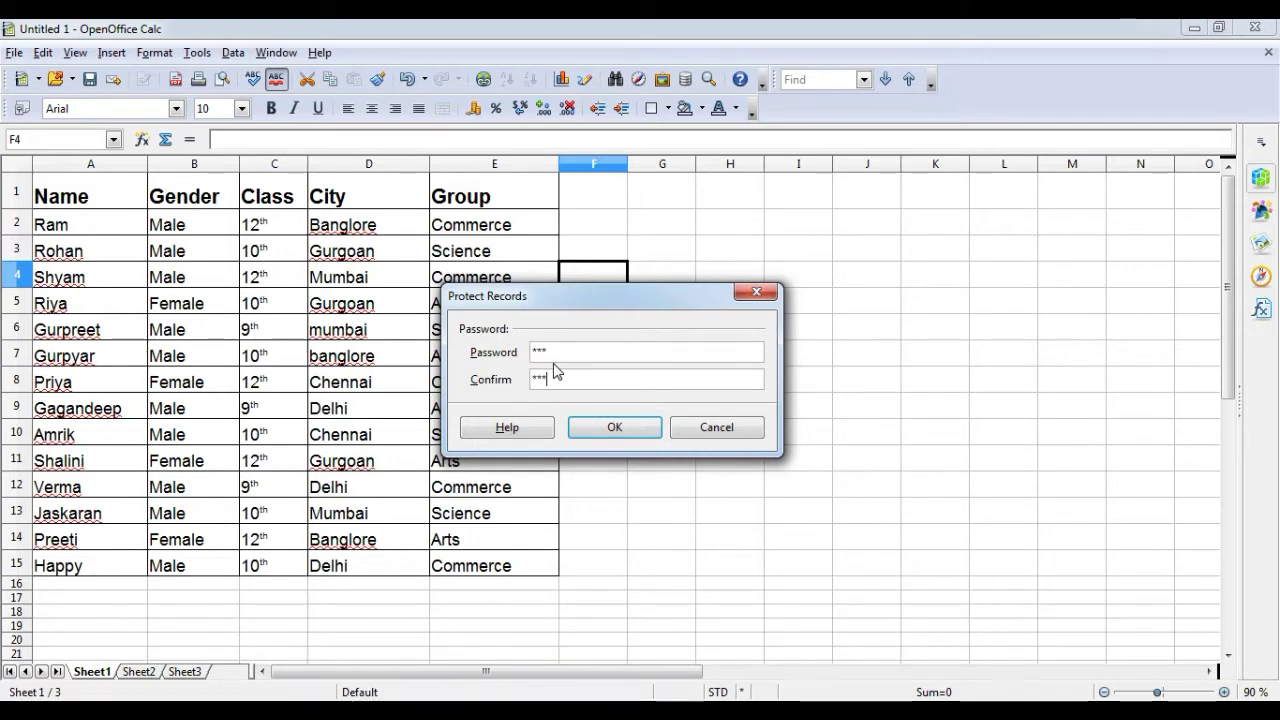
pyautogui.click(606, 428)
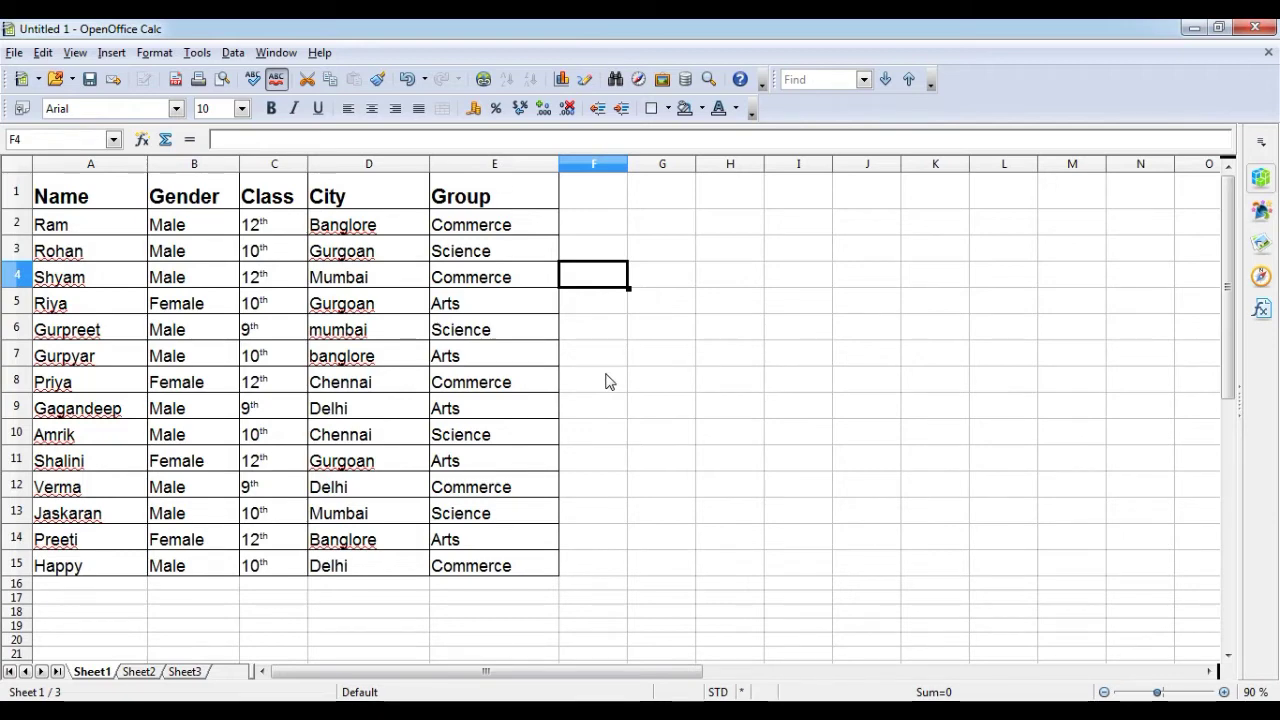
# - Replace 'mumbai' with 'hisar' in cell D6
pyautogui.click(395, 332)
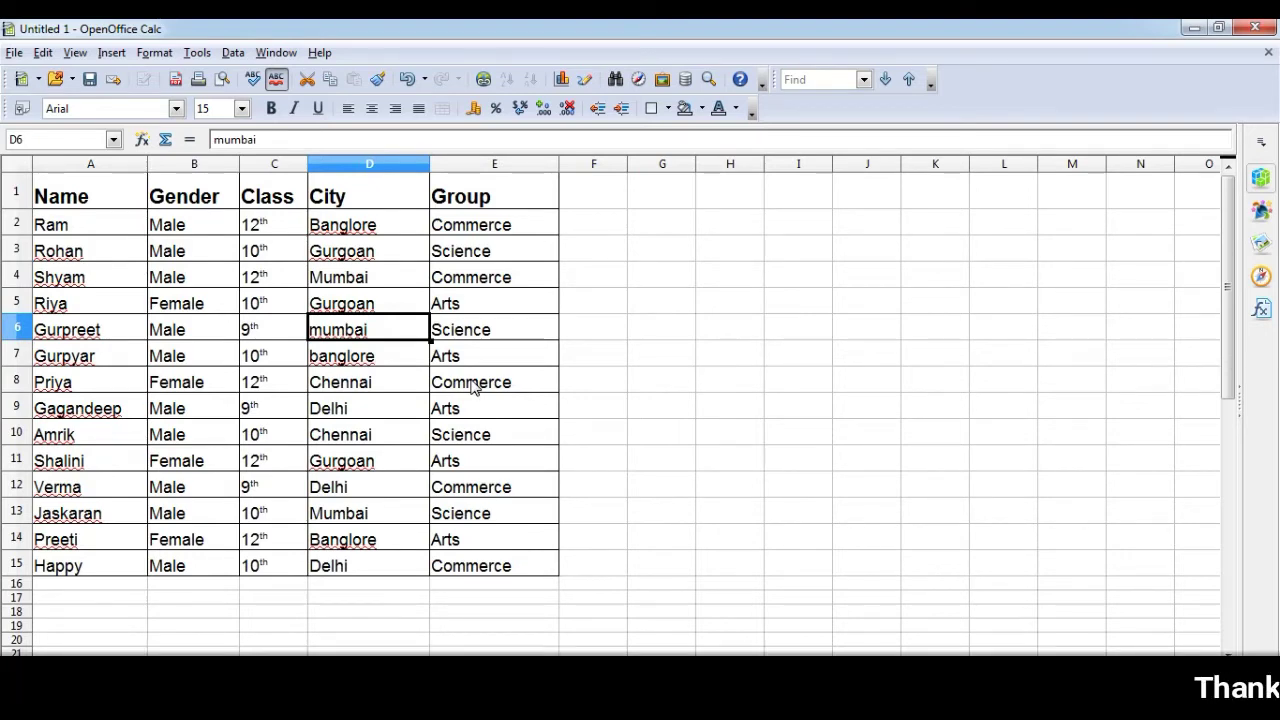
pyautogui.write('hisa')
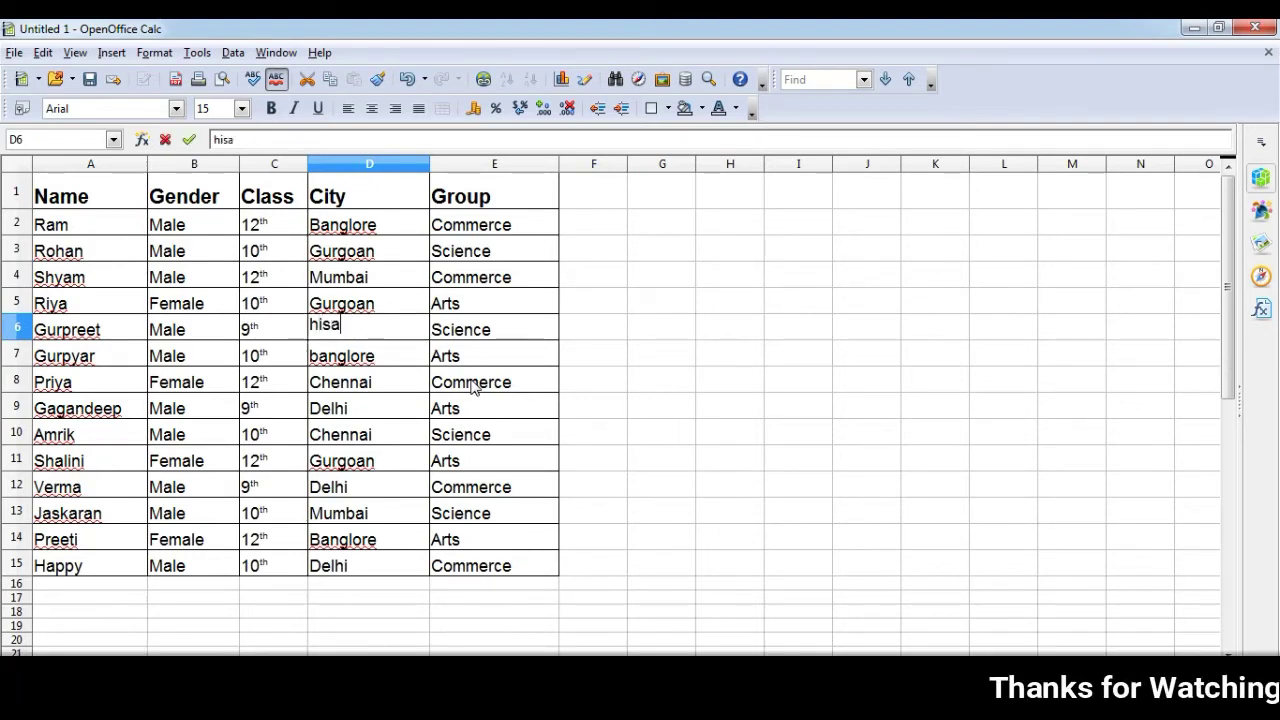
pyautogui.write('r')
pyautogui.press('Return')
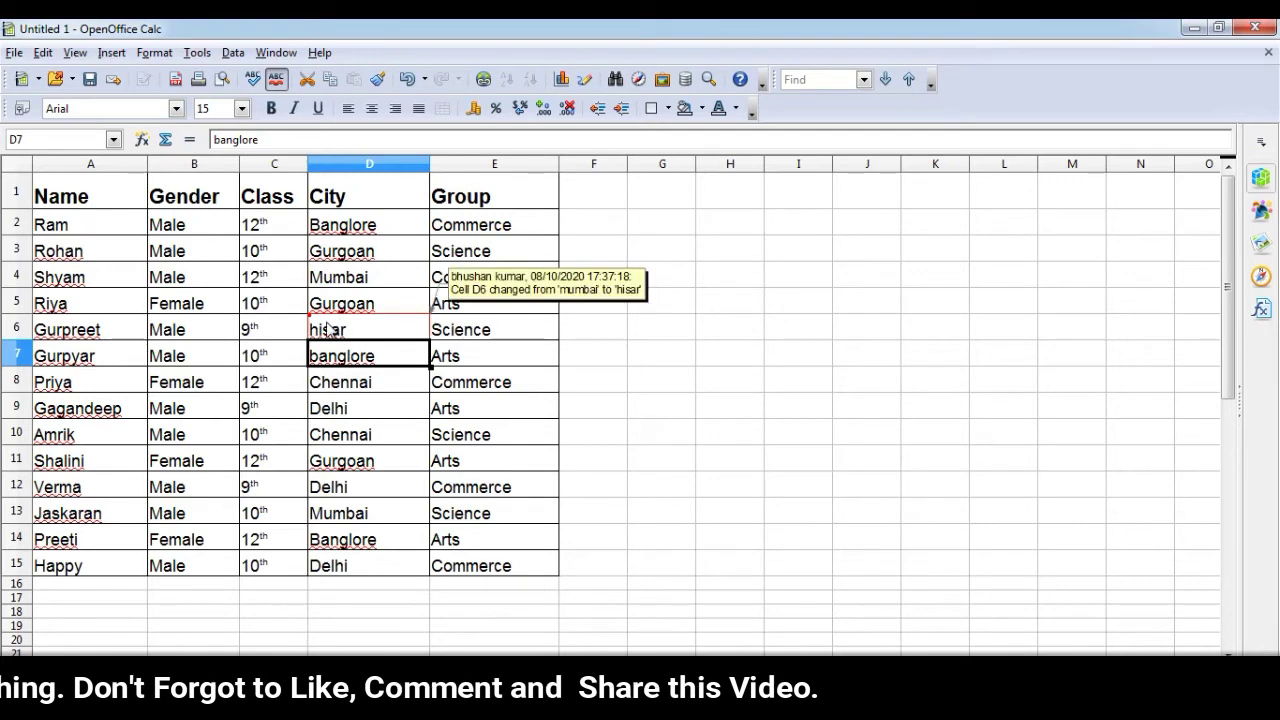
pyautogui.moveTo(329, 330)
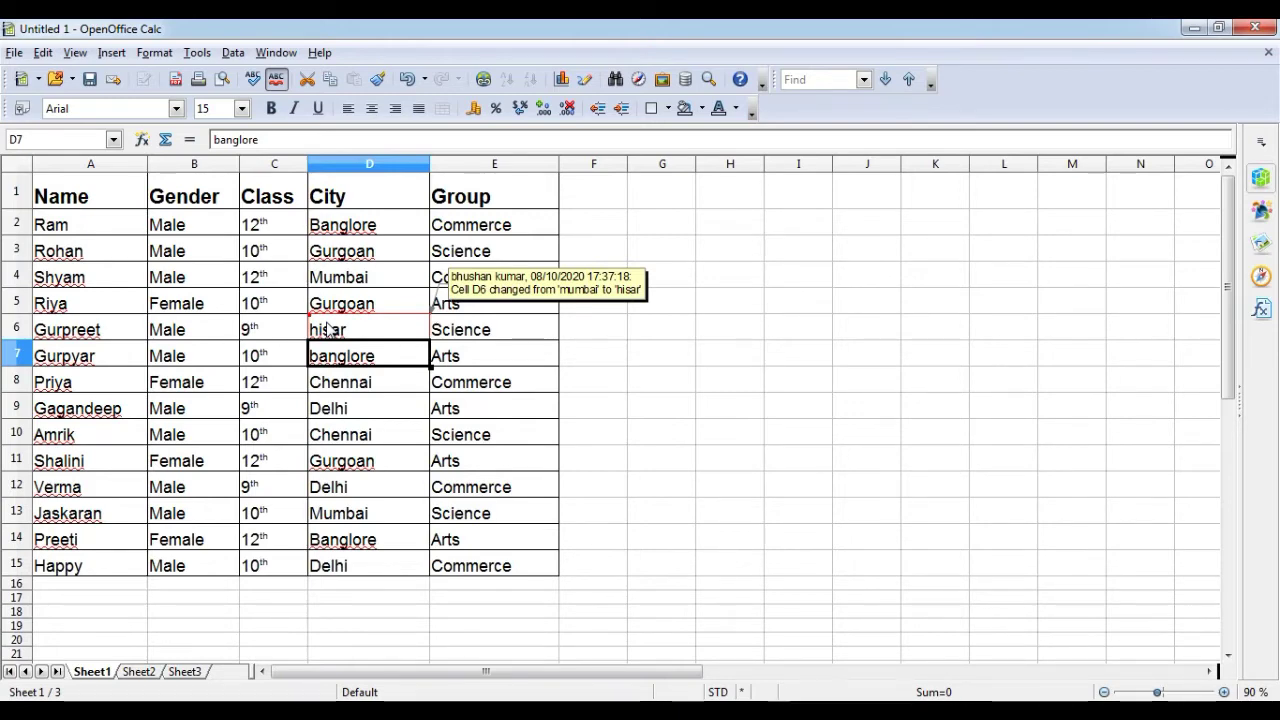
# - Delete the 'Male' entry from cell B6, confirming the Delete Contents dialog
pyautogui.click(181, 332)
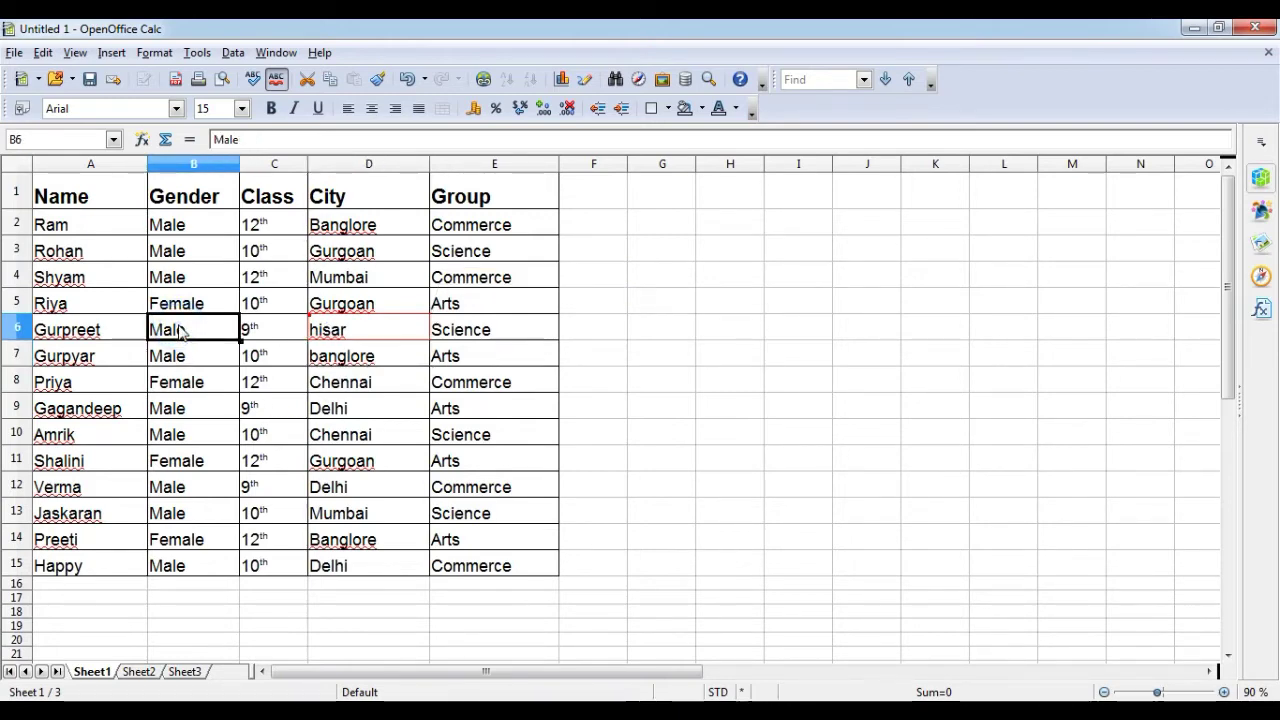
pyautogui.press('Delete')
pyautogui.click(721, 277)
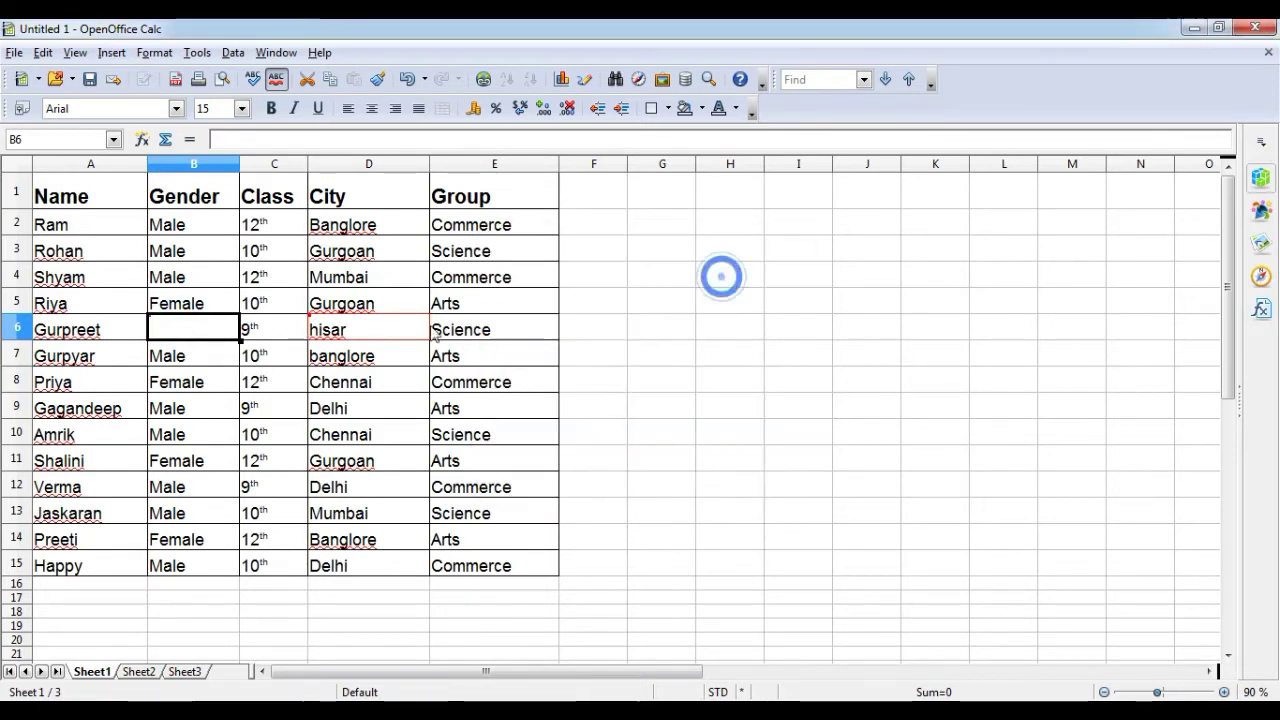
# - Check the tracked-change note that now marks cell B6
pyautogui.click(203, 356)
pyautogui.click(180, 333)
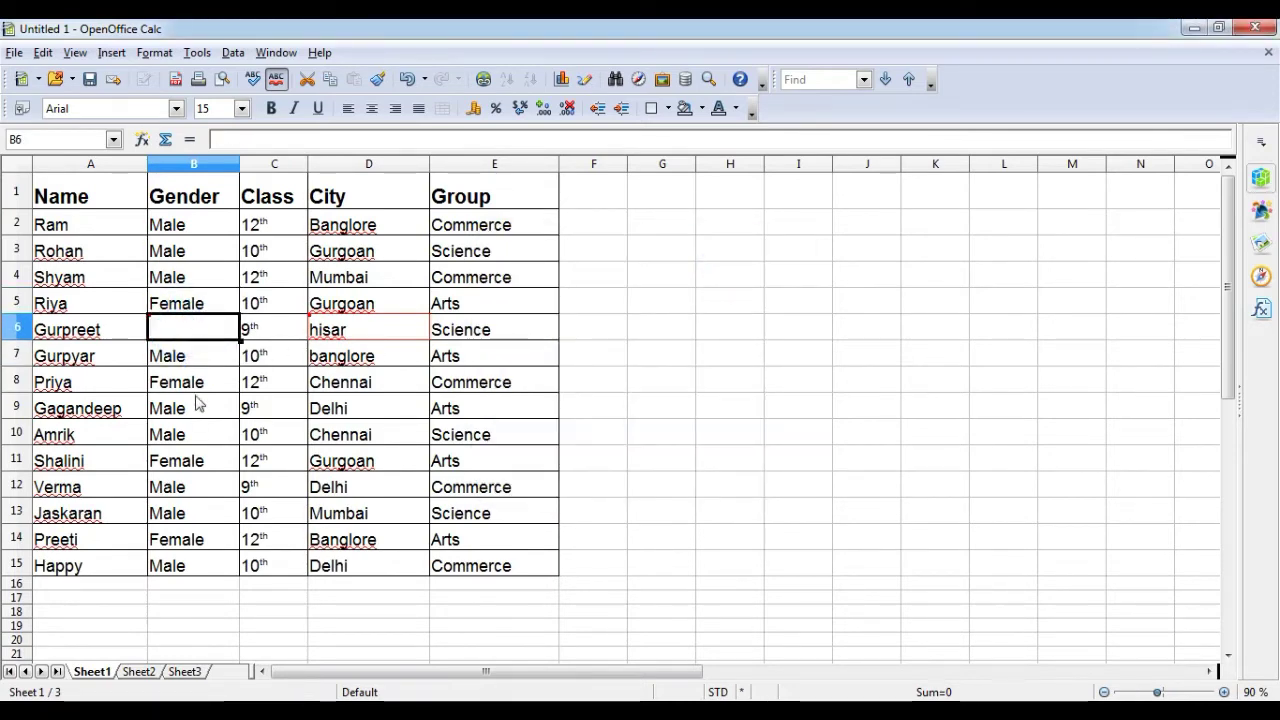
pyautogui.click(183, 360)
pyautogui.click(180, 330)
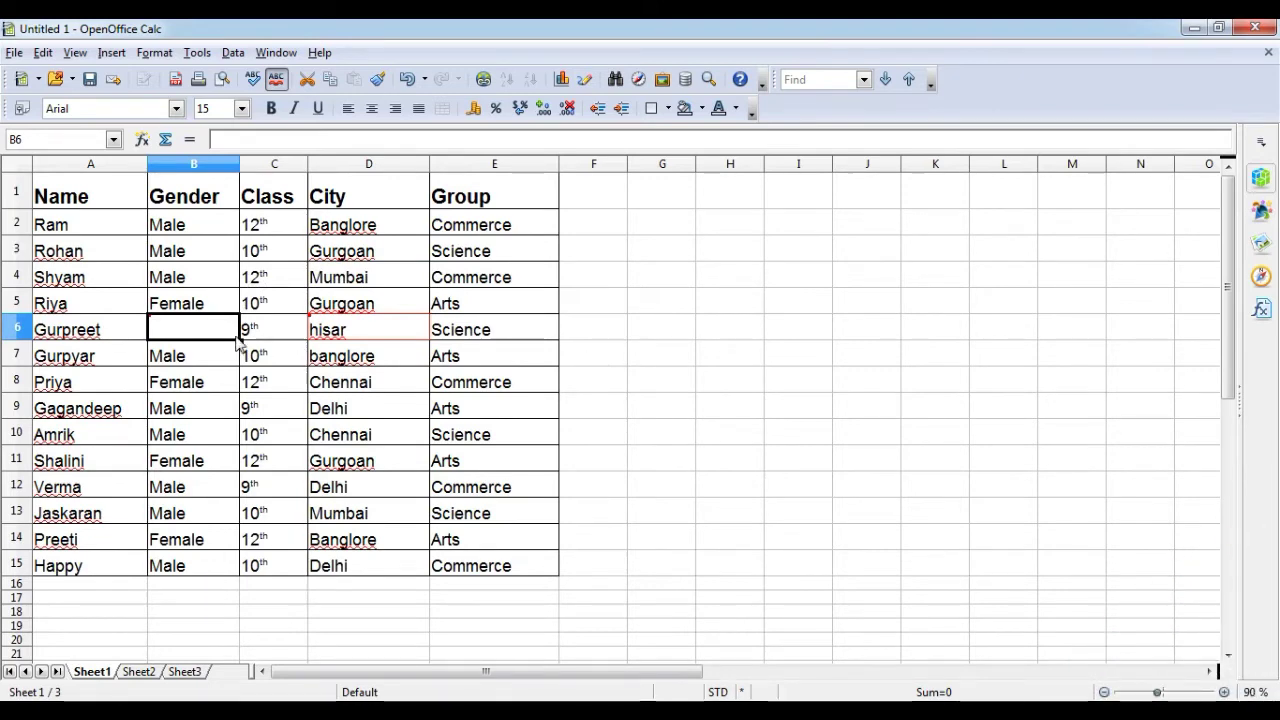
pyautogui.click(200, 405)
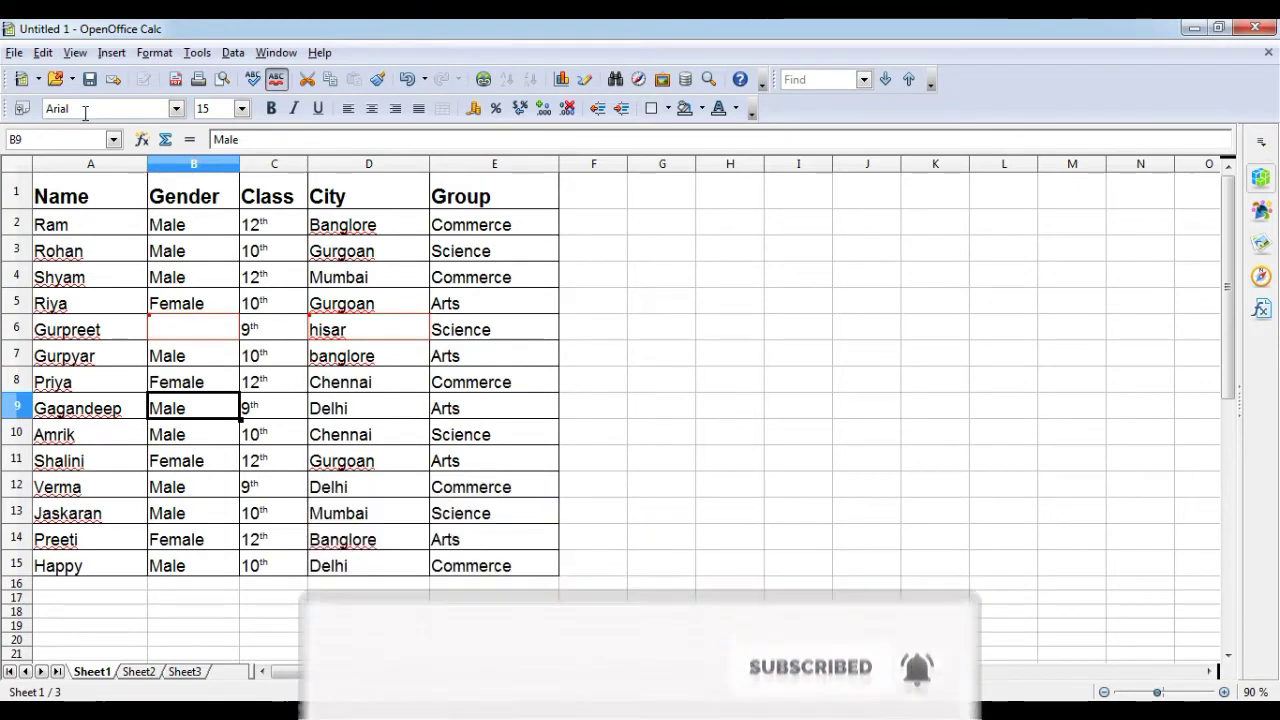
# - Unprotect the change records by entering the protection password in Unprotect Records
pyautogui.click(42, 53)
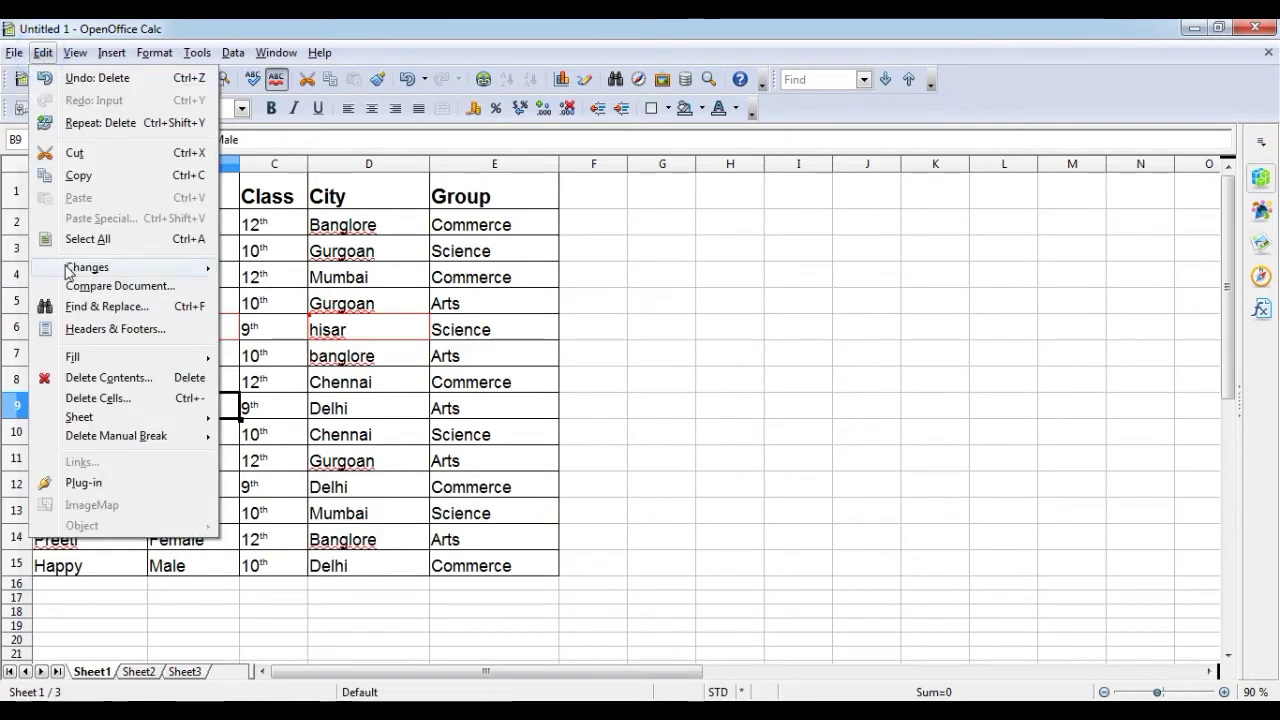
pyautogui.moveTo(88, 267)
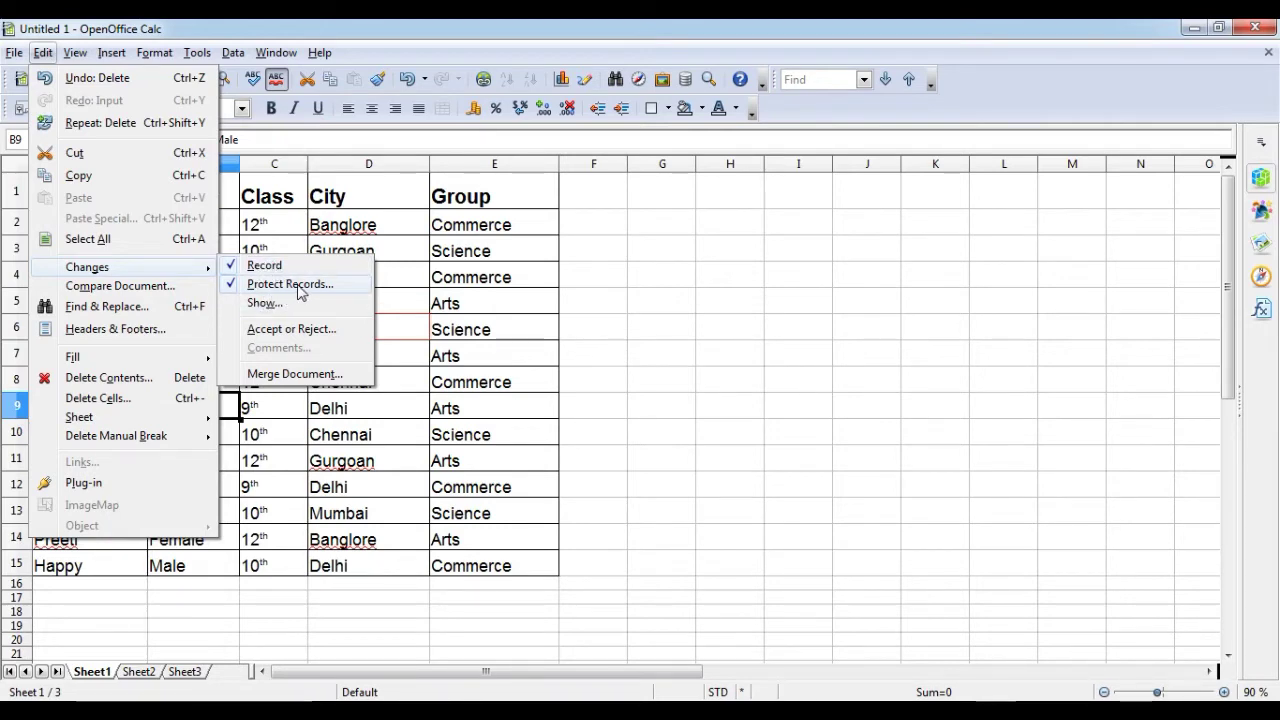
pyautogui.click(299, 285)
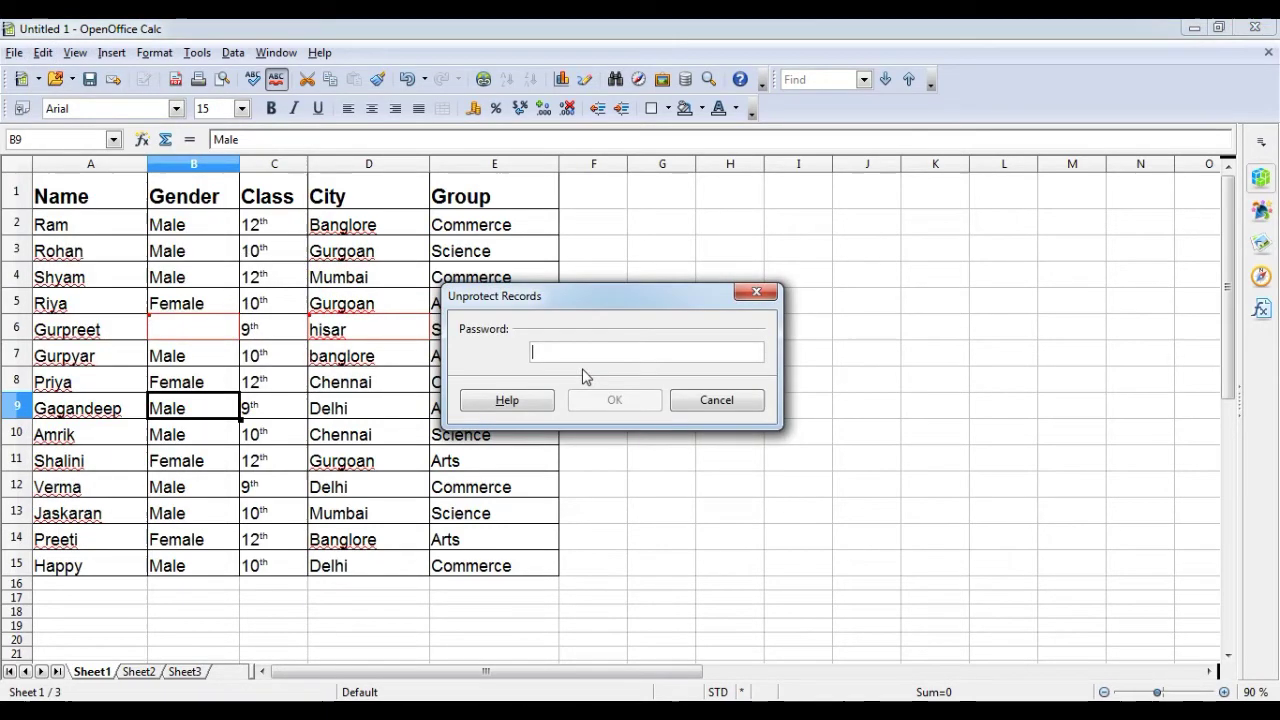
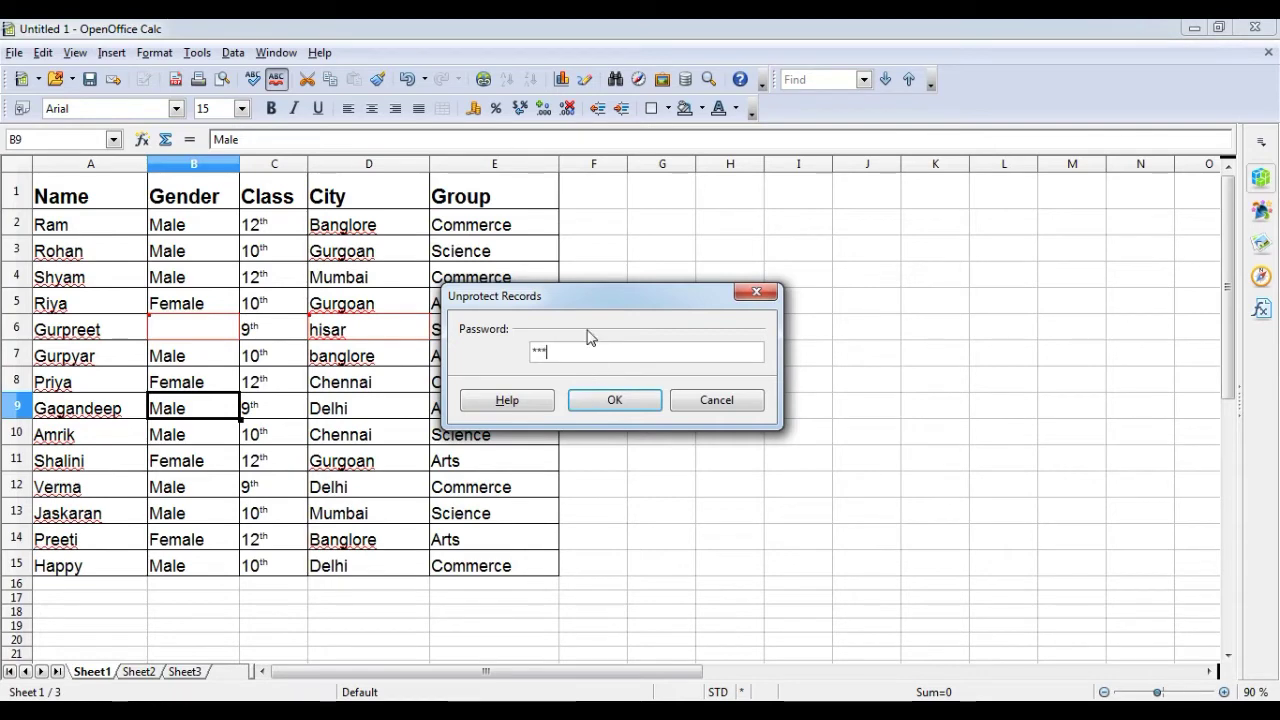
pyautogui.click(616, 401)
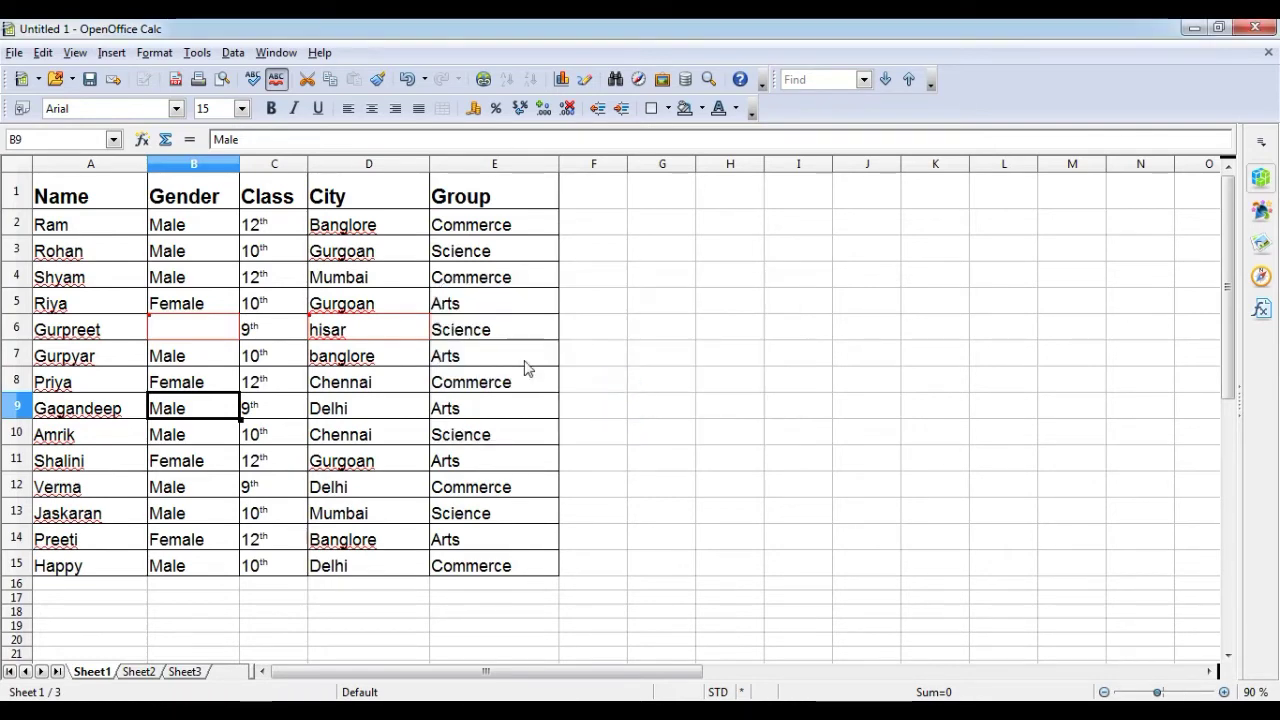
pyautogui.click(43, 52)
pyautogui.moveTo(87, 267)
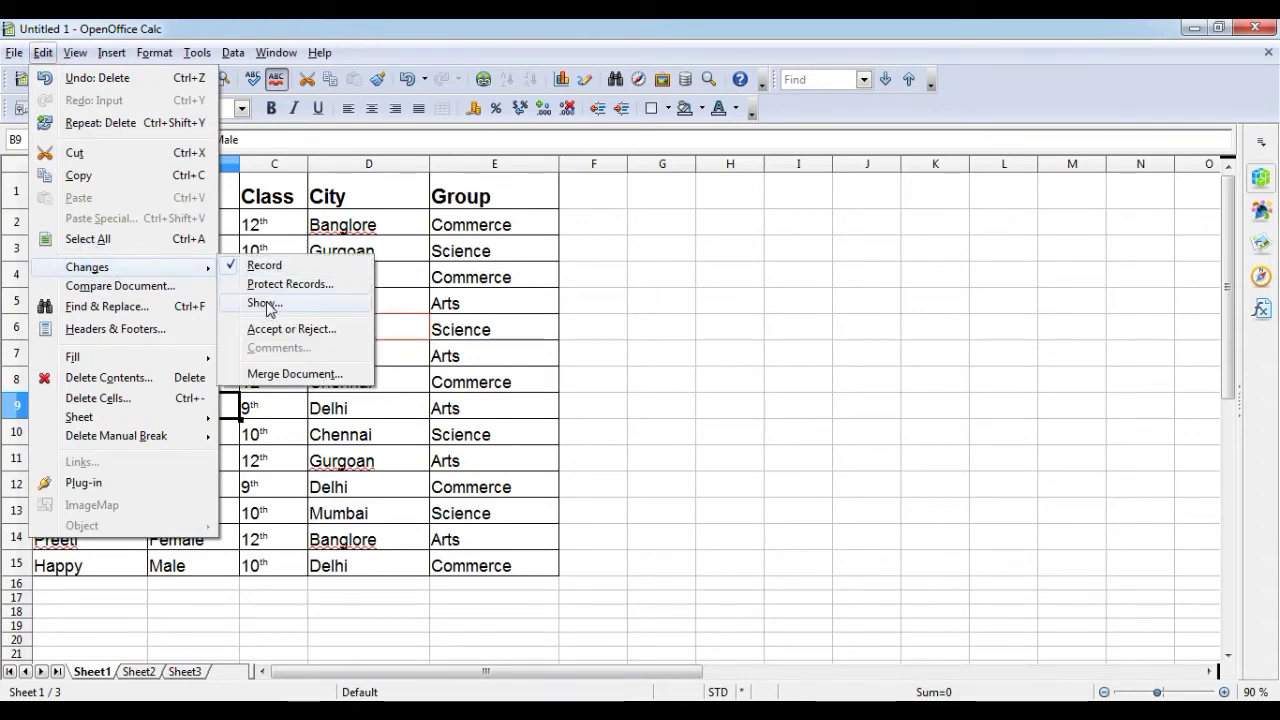
# - In Show Changes, try a Date filter set to 'between', then 'earlier than'
pyautogui.click(268, 305)
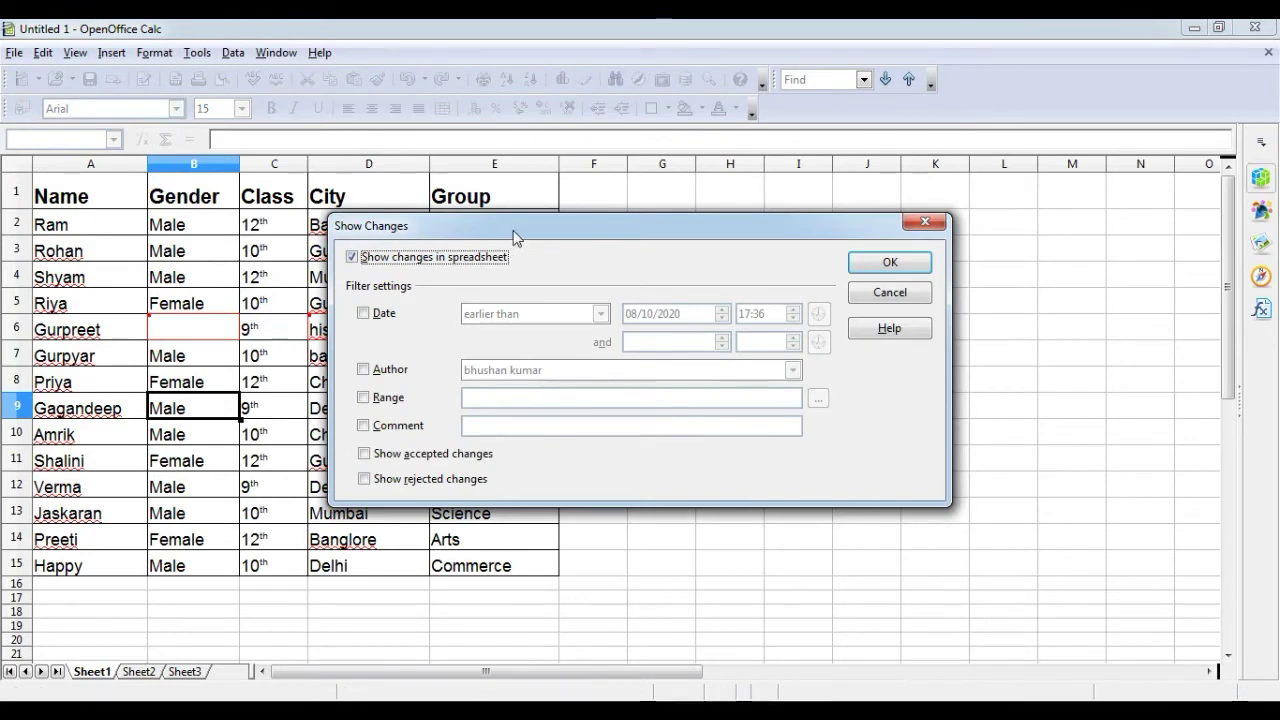
pyautogui.moveTo(513, 237); pyautogui.dragTo(718, 237)
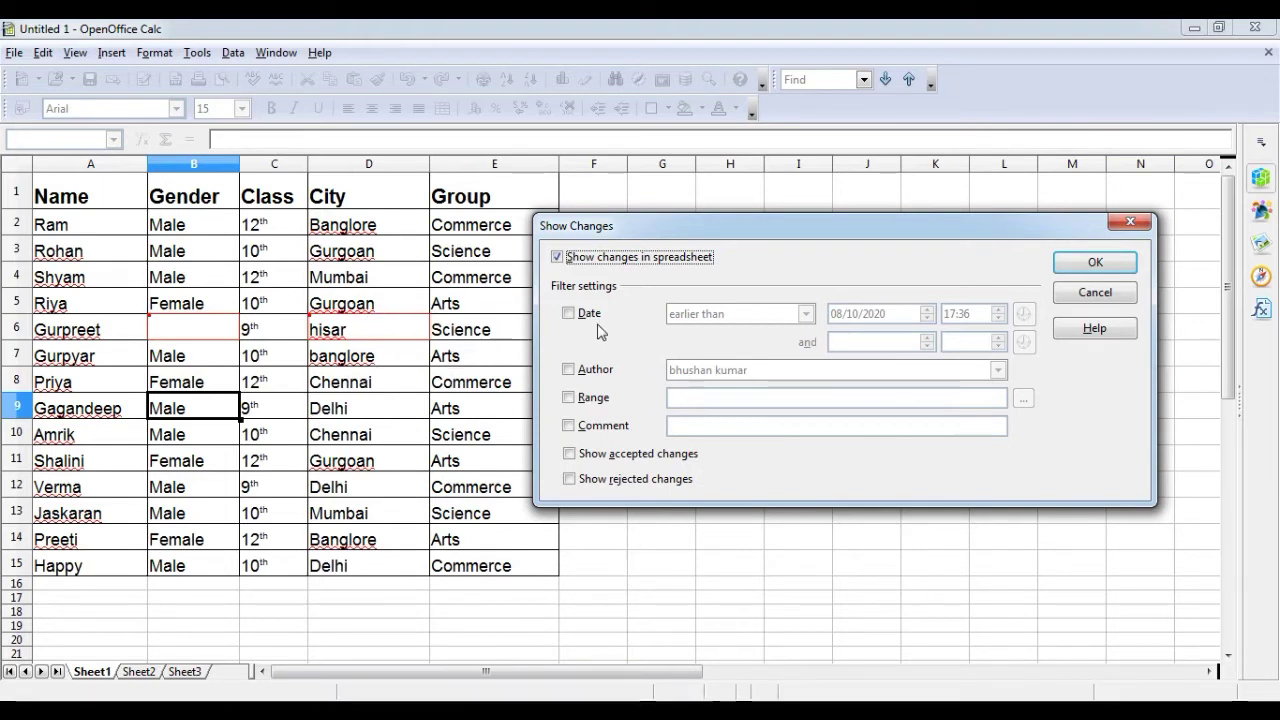
pyautogui.click(568, 314)
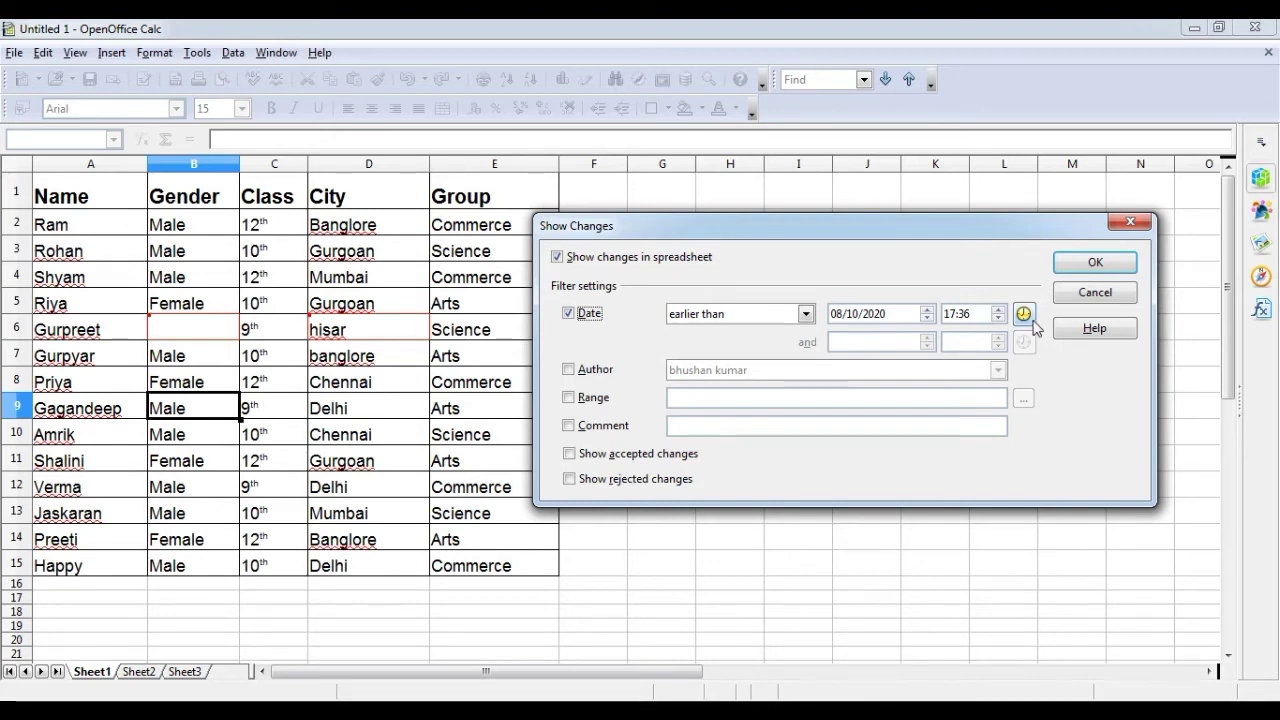
pyautogui.click(805, 314)
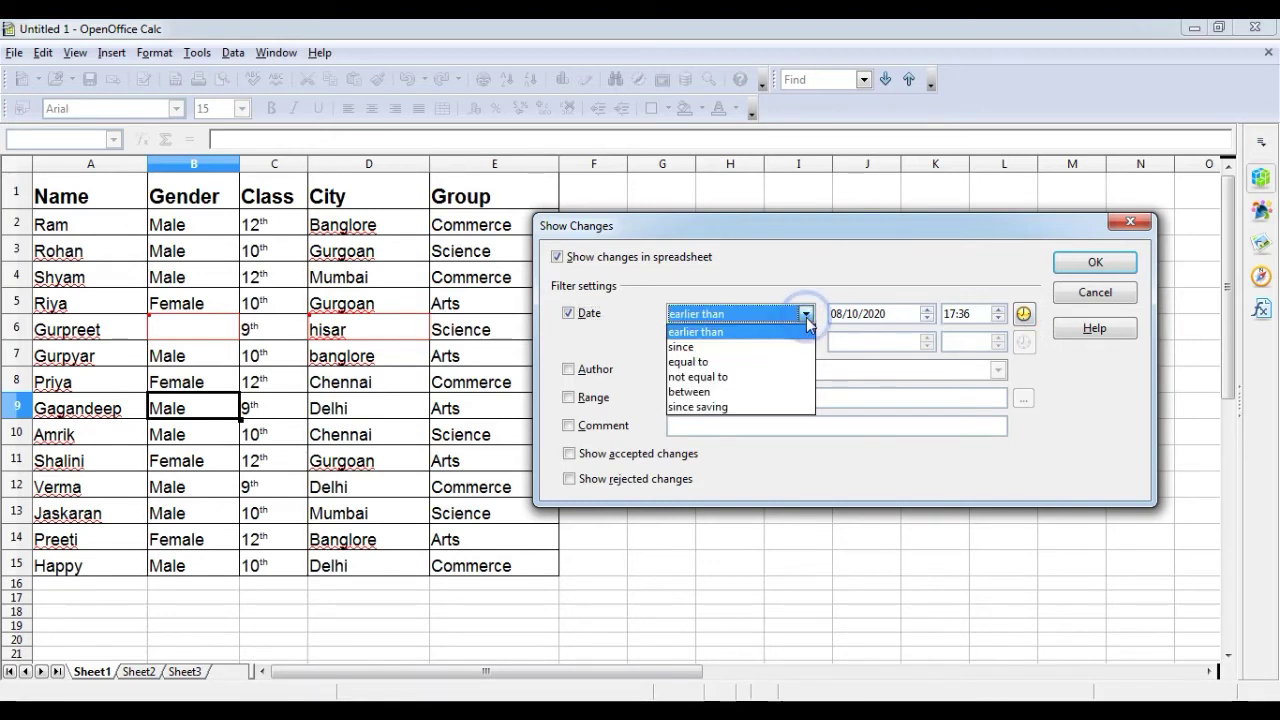
pyautogui.click(717, 395)
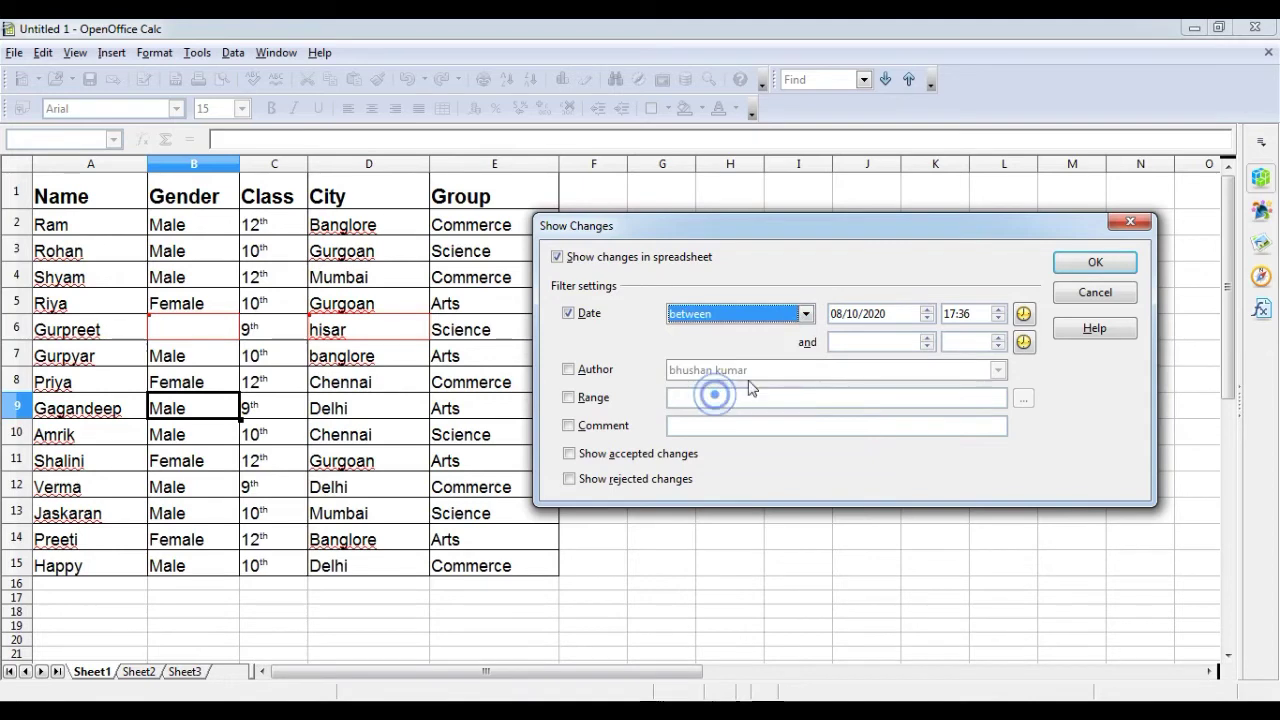
pyautogui.click(842, 342)
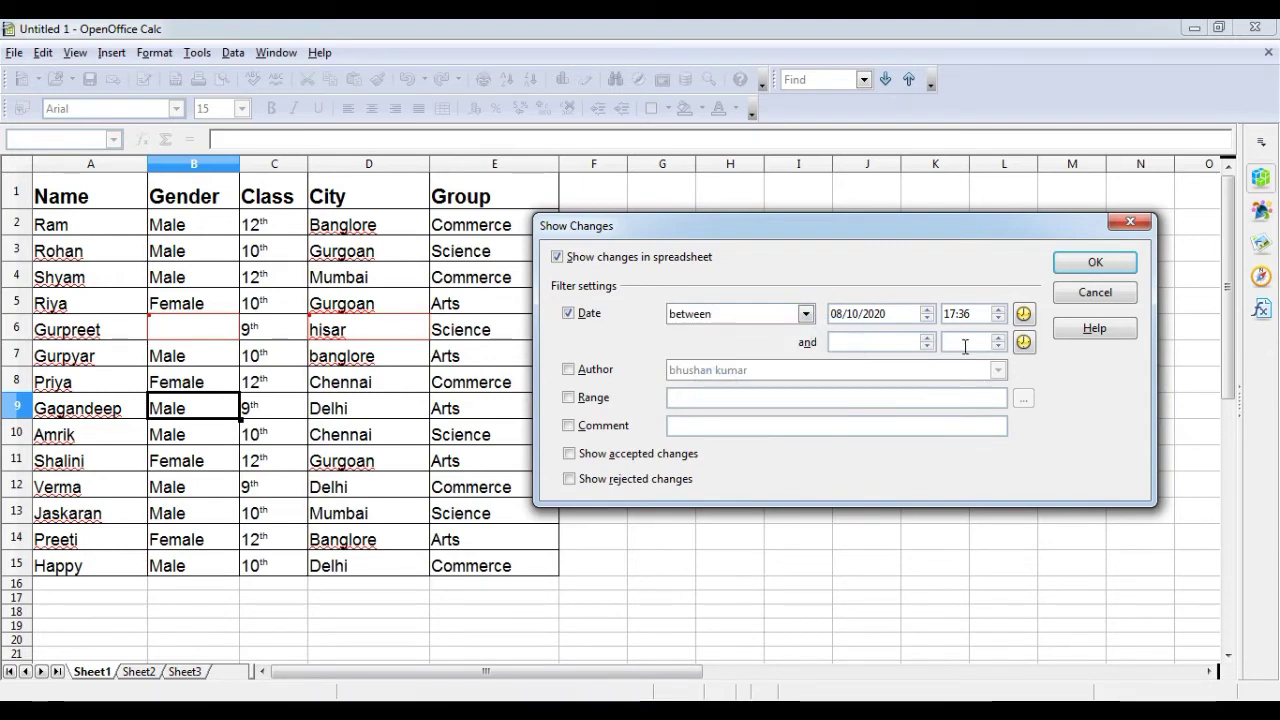
pyautogui.click(805, 314)
pyautogui.click(716, 334)
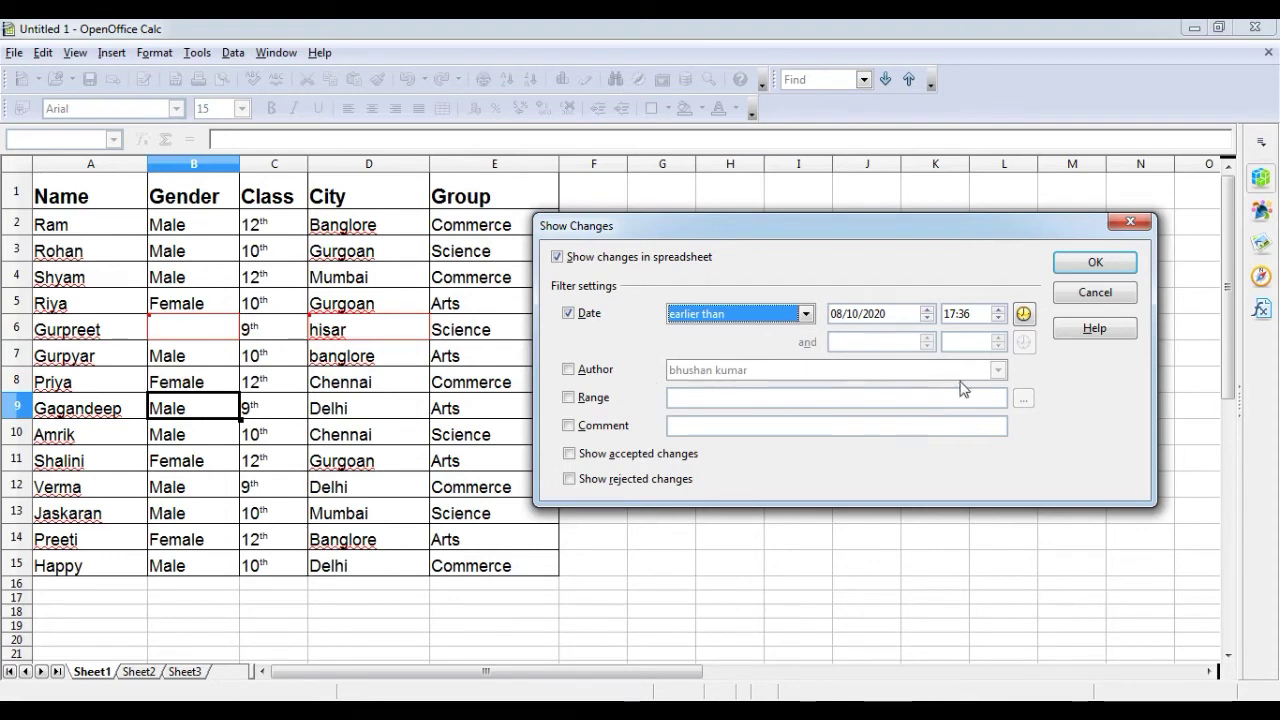
# - Tick the Author and Range filters, then clear all filters and cancel Show Changes
pyautogui.click(568, 370)
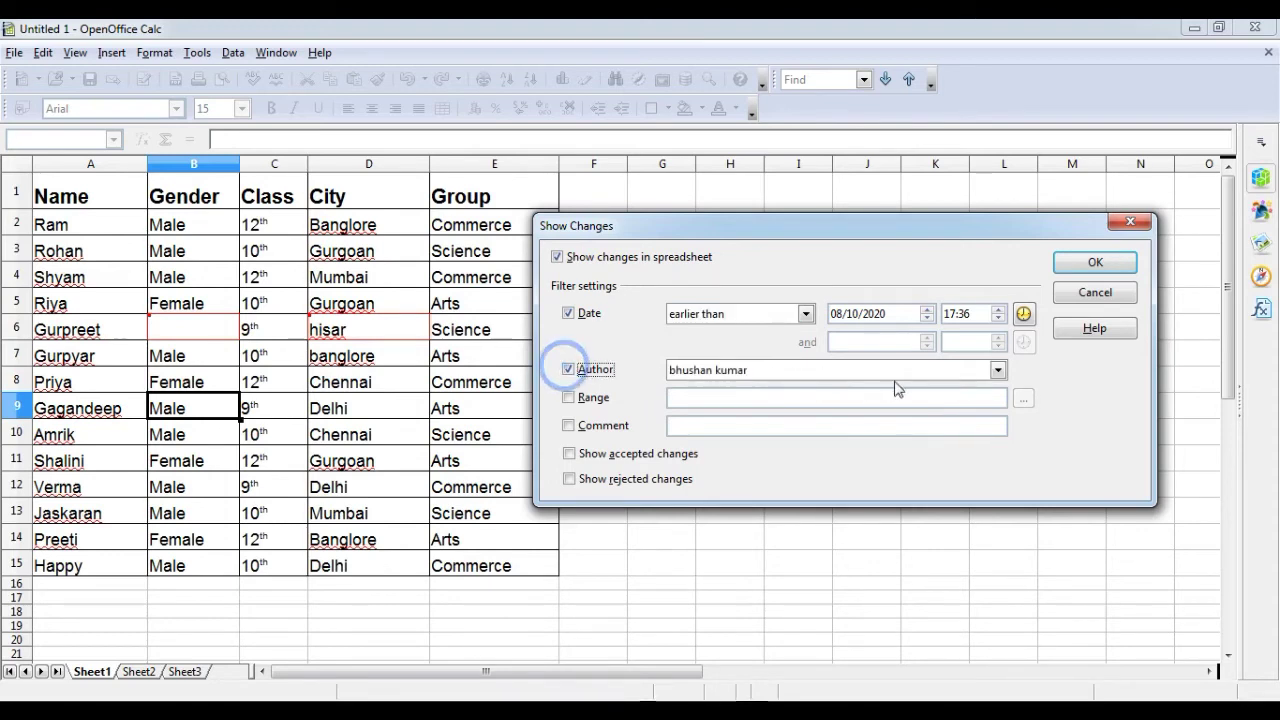
pyautogui.click(997, 370)
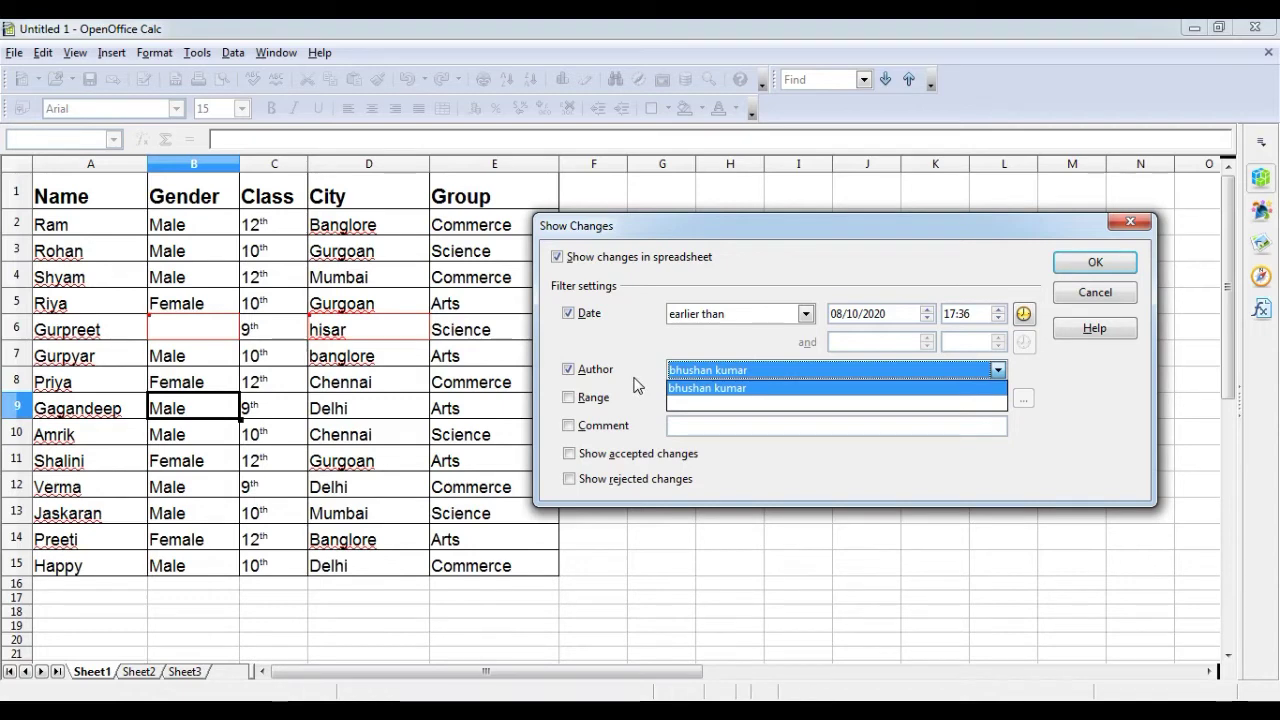
pyautogui.click(567, 373)
pyautogui.click(568, 398)
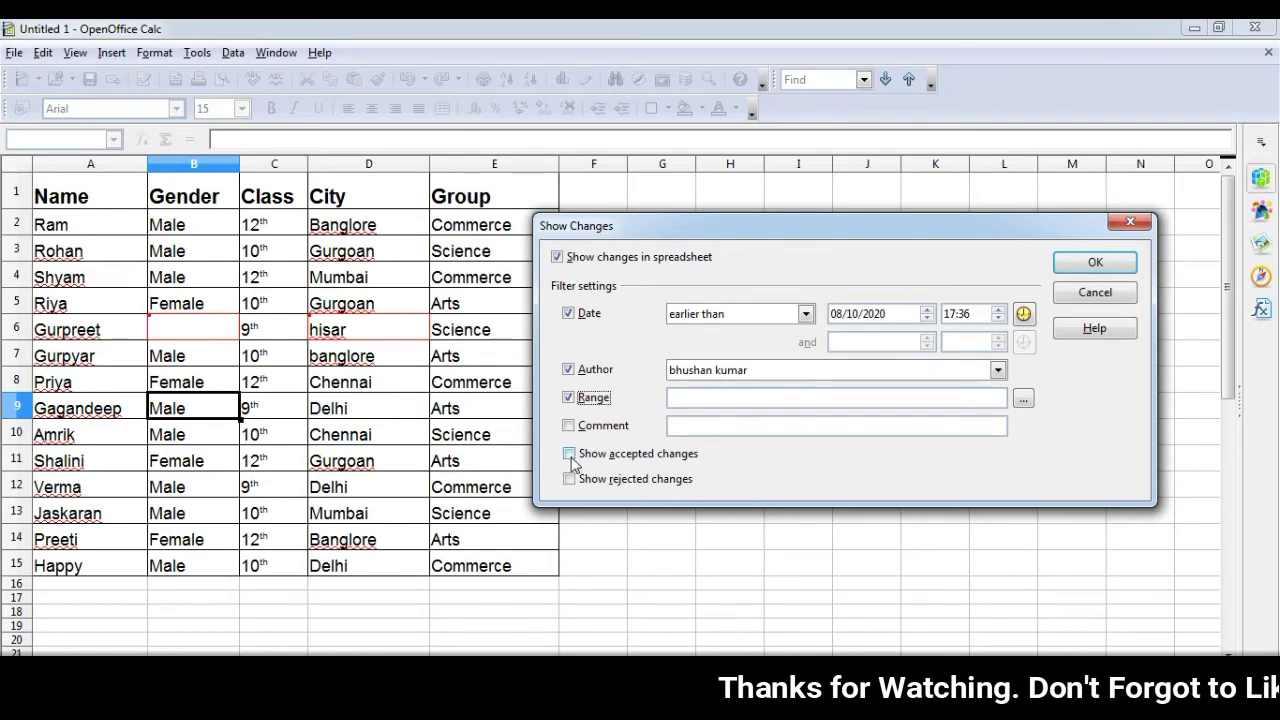
pyautogui.click(567, 313)
pyautogui.click(568, 369)
pyautogui.click(568, 397)
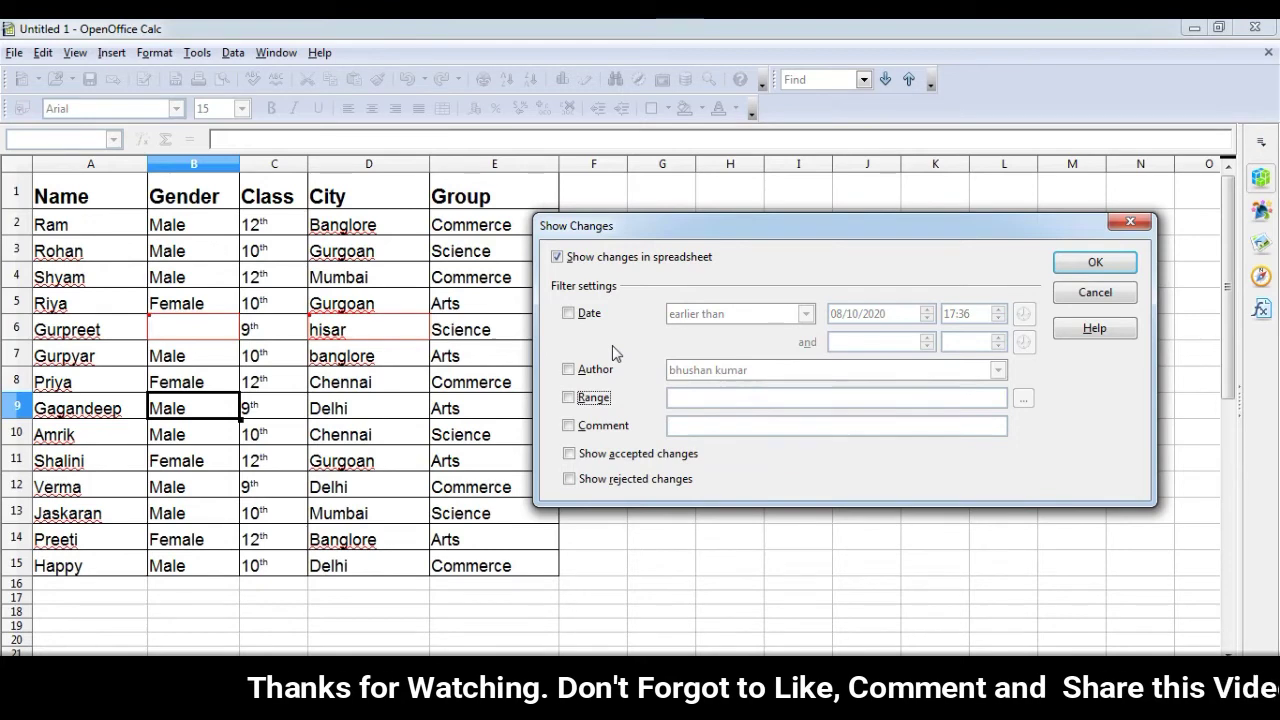
pyautogui.click(1094, 292)
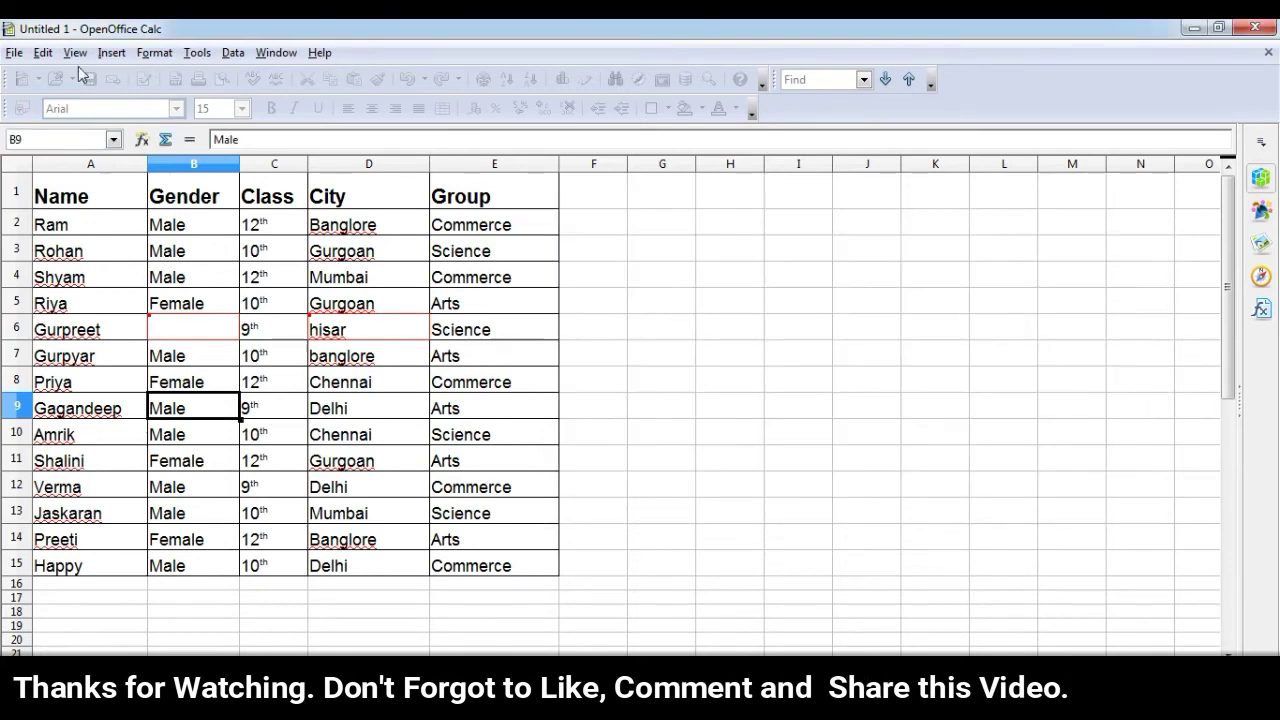
# - Open the Accept or Reject Changes dialog and move it off the table
pyautogui.click(43, 52)
pyautogui.moveTo(87, 267)
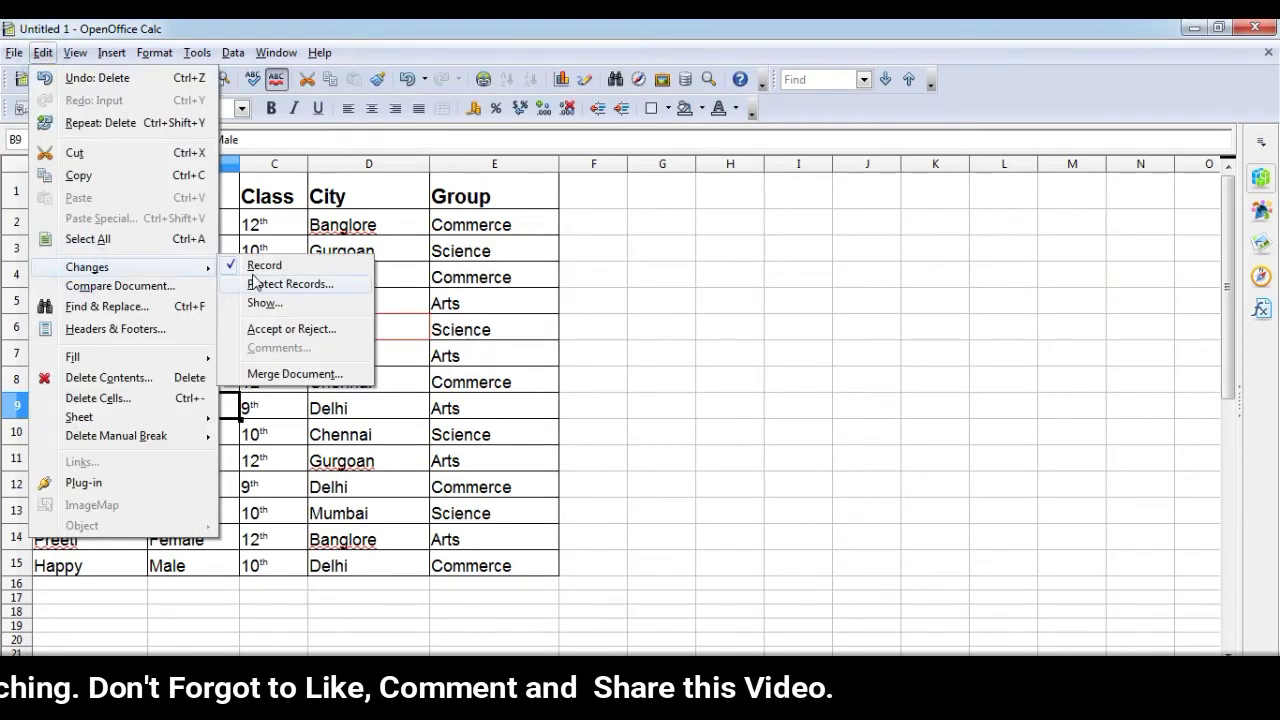
pyautogui.click(277, 335)
pyautogui.moveTo(729, 165); pyautogui.dragTo(795, 213)
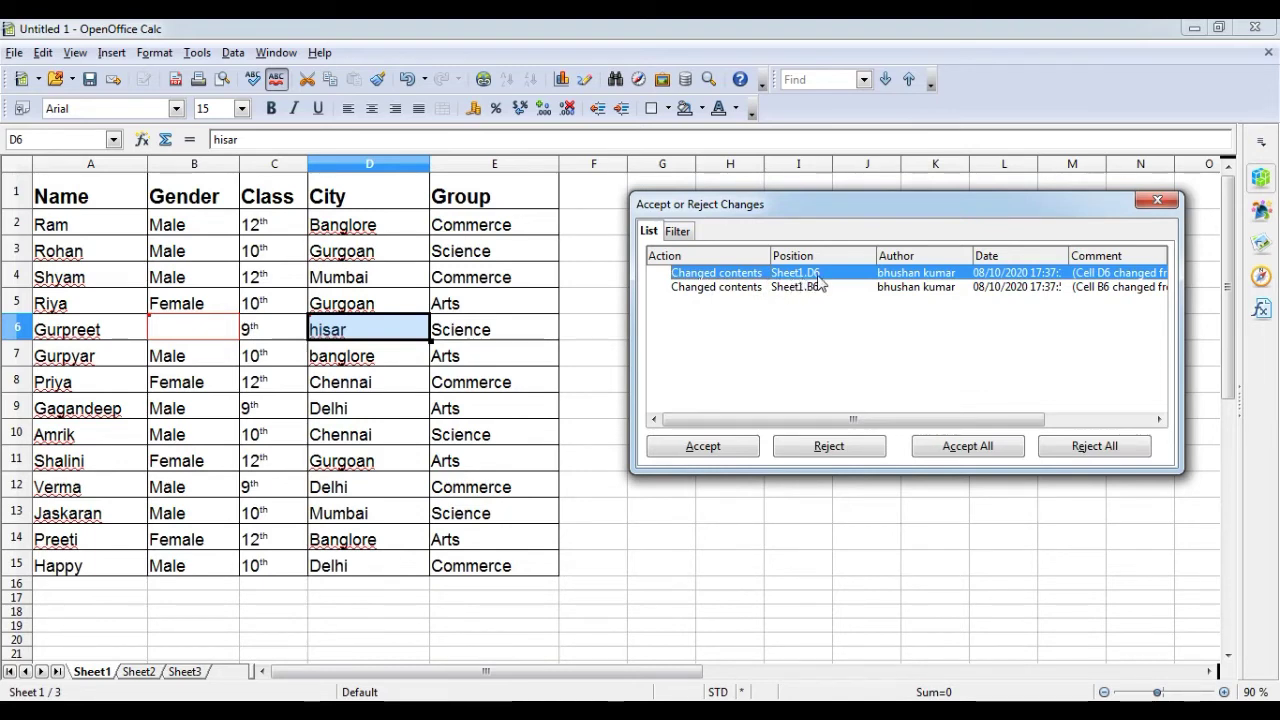
# - Select the B6 and D6 change entries and scroll the list to read their comments
pyautogui.click(798, 288)
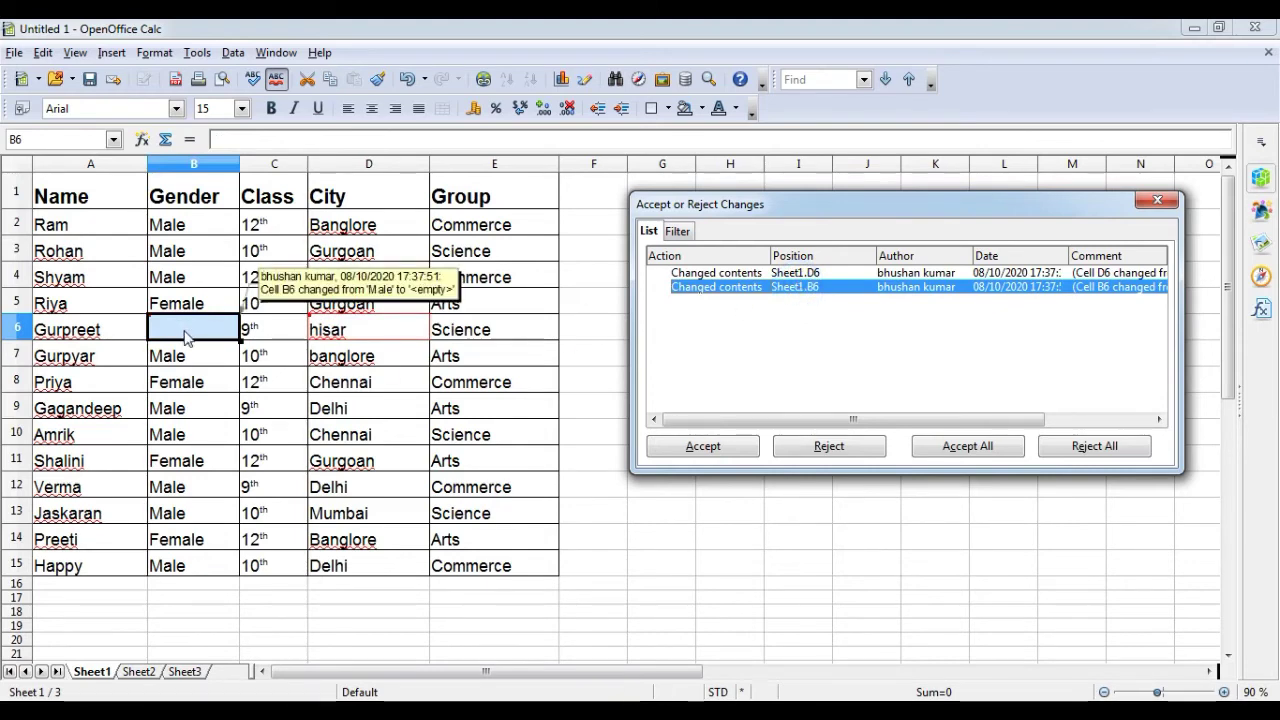
pyautogui.click(728, 274)
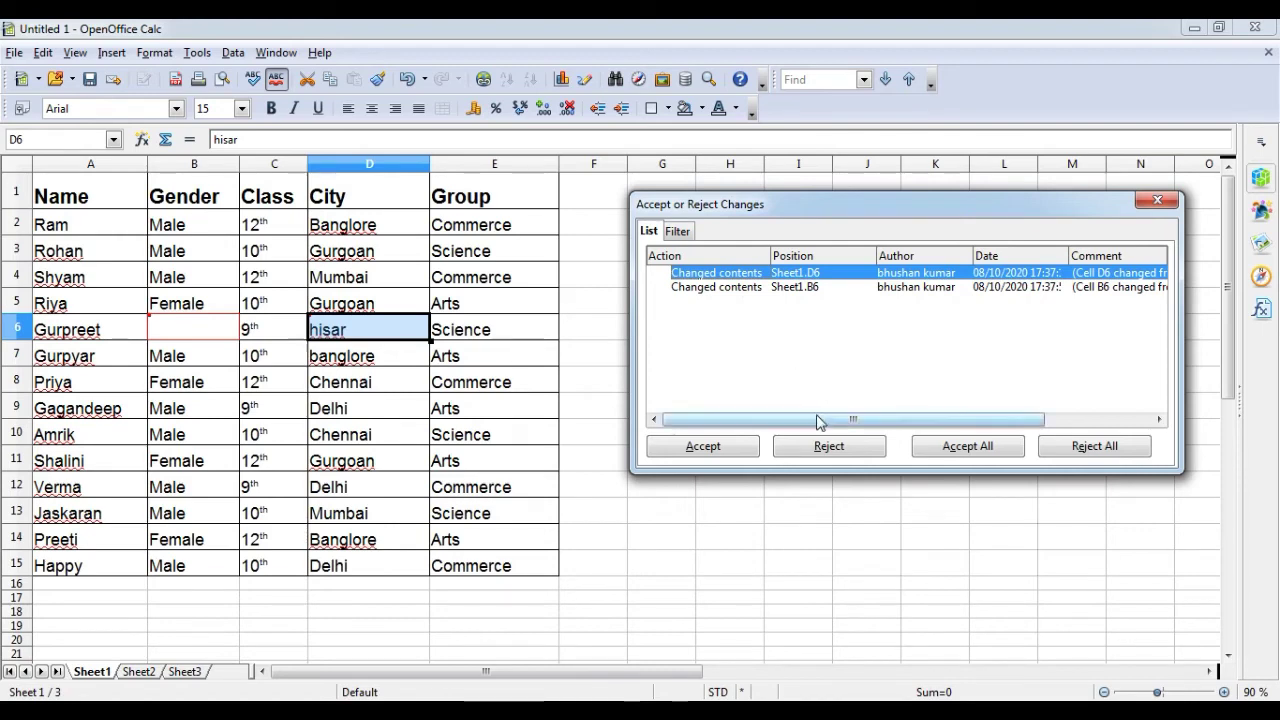
pyautogui.moveTo(810, 420); pyautogui.dragTo(886, 420)
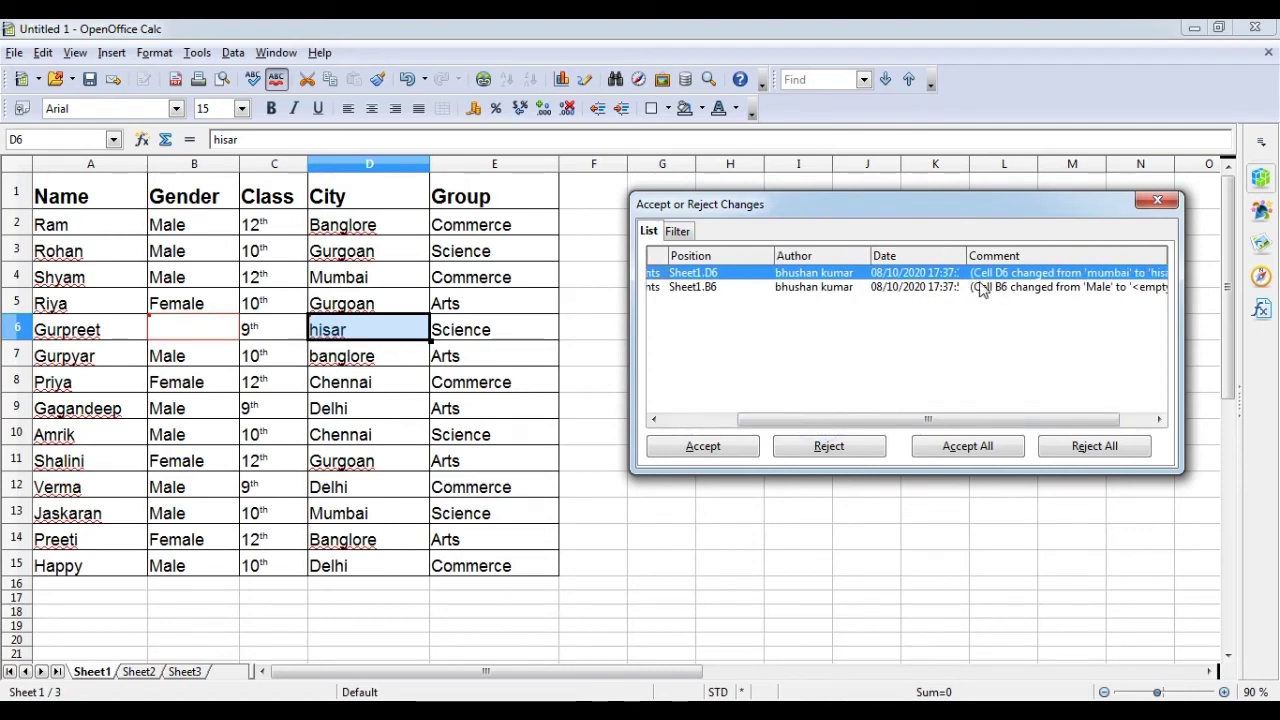
pyautogui.moveTo(1010, 287)
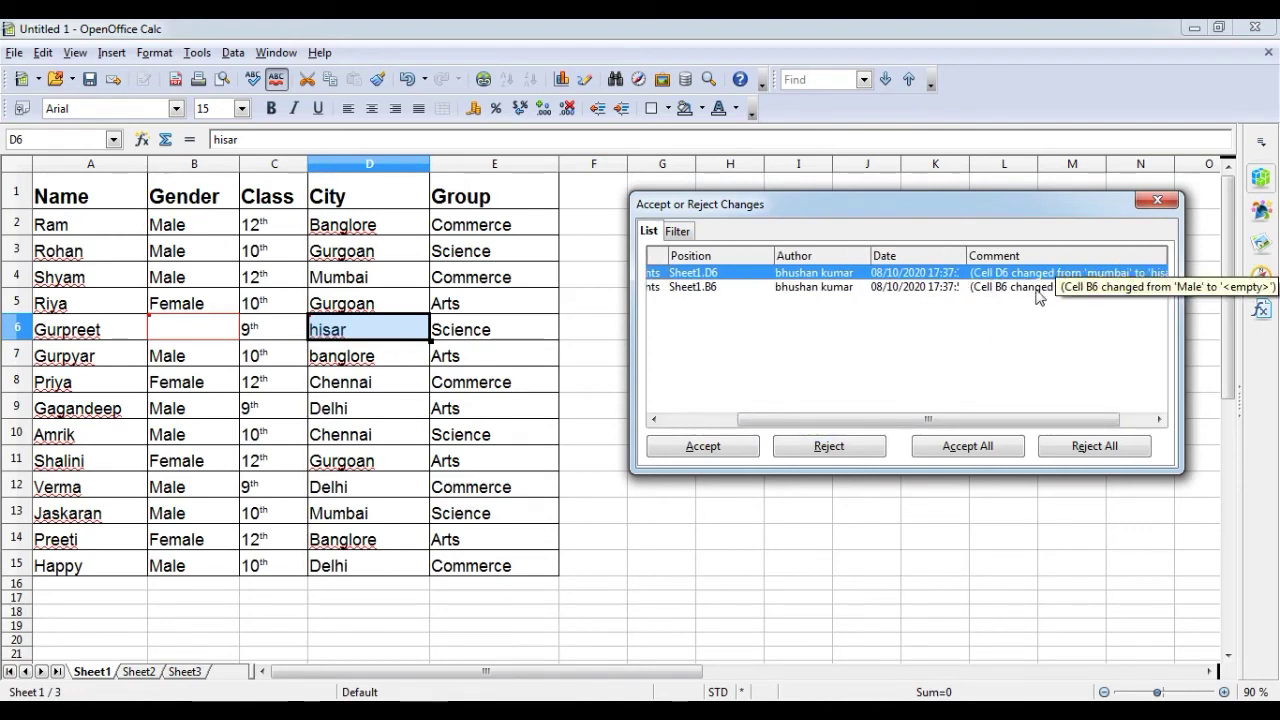
pyautogui.moveTo(1032, 420); pyautogui.dragTo(1066, 420)
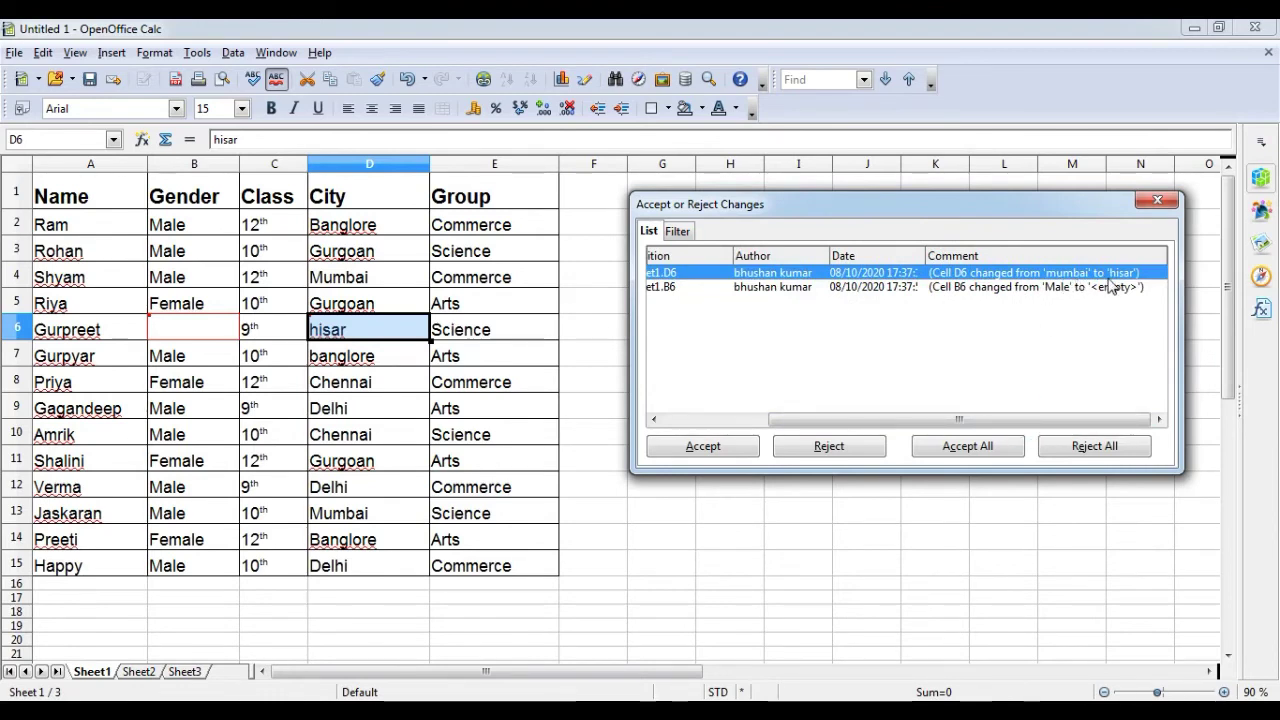
pyautogui.moveTo(1050, 419); pyautogui.dragTo(944, 419)
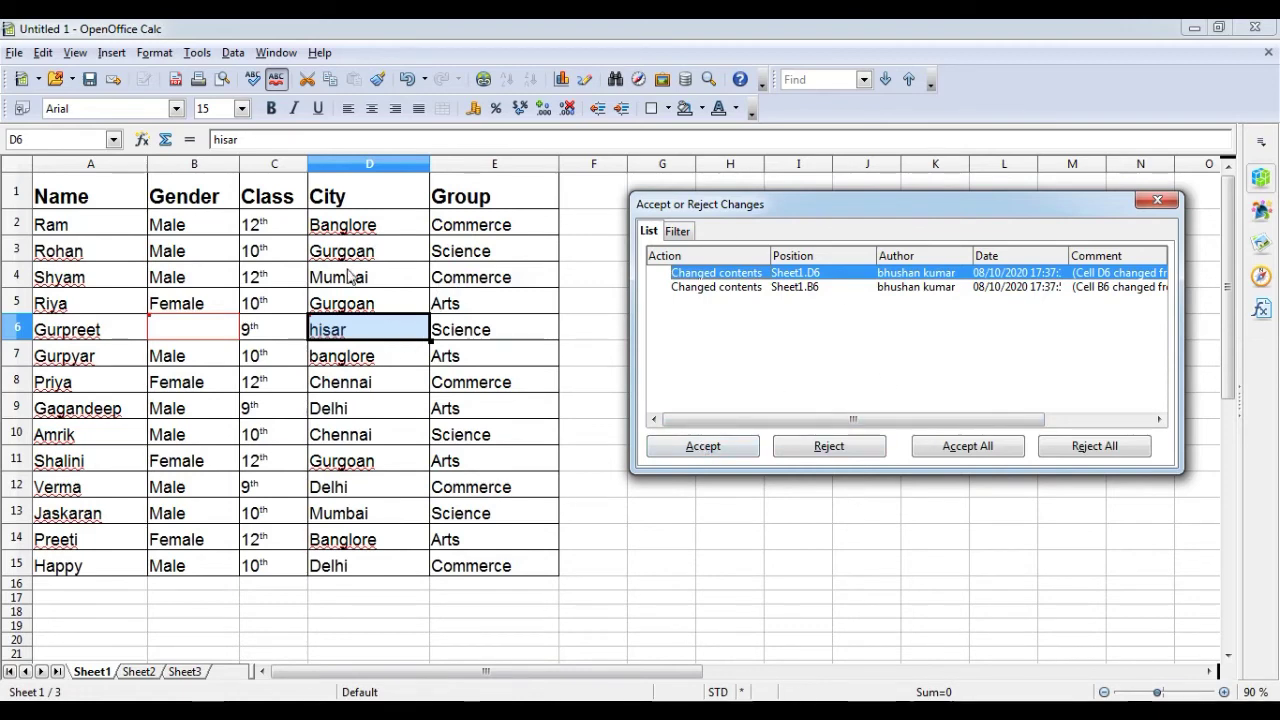
# - Reject the Sheet1.D6 change so D6 reads 'mumbai' again, then view the Filter tab
pyautogui.click(830, 446)
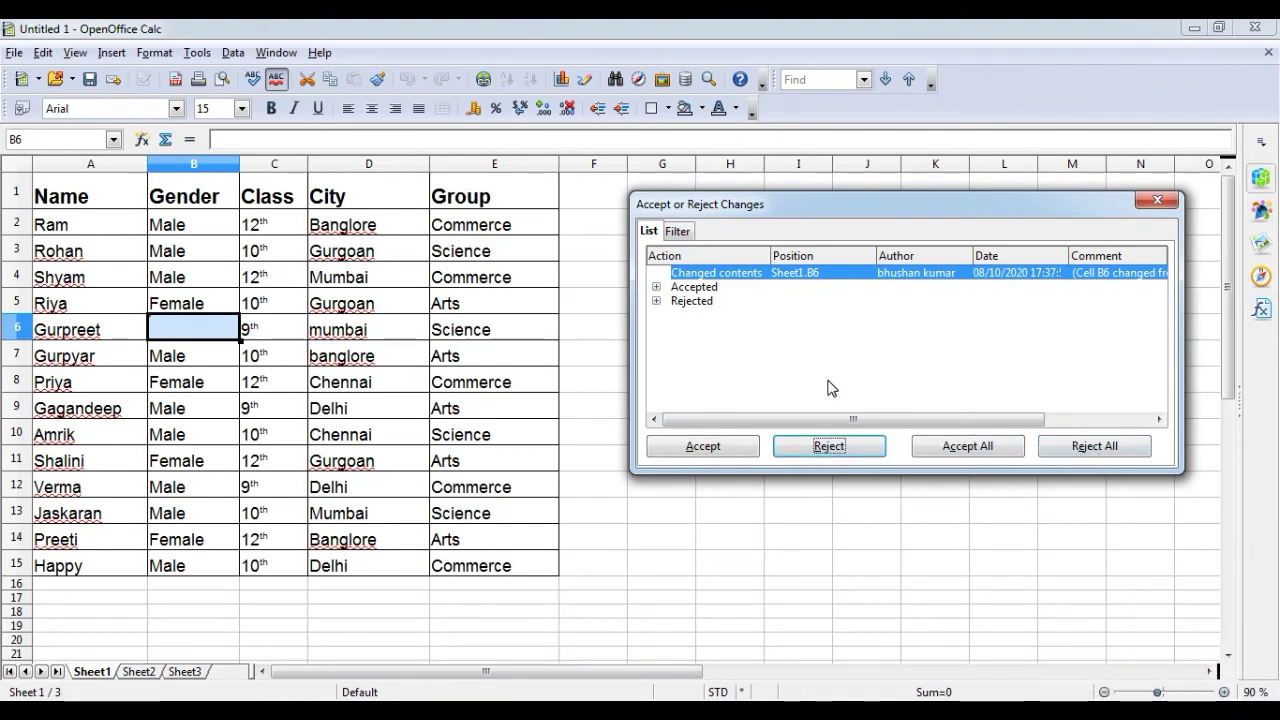
pyautogui.click(988, 448)
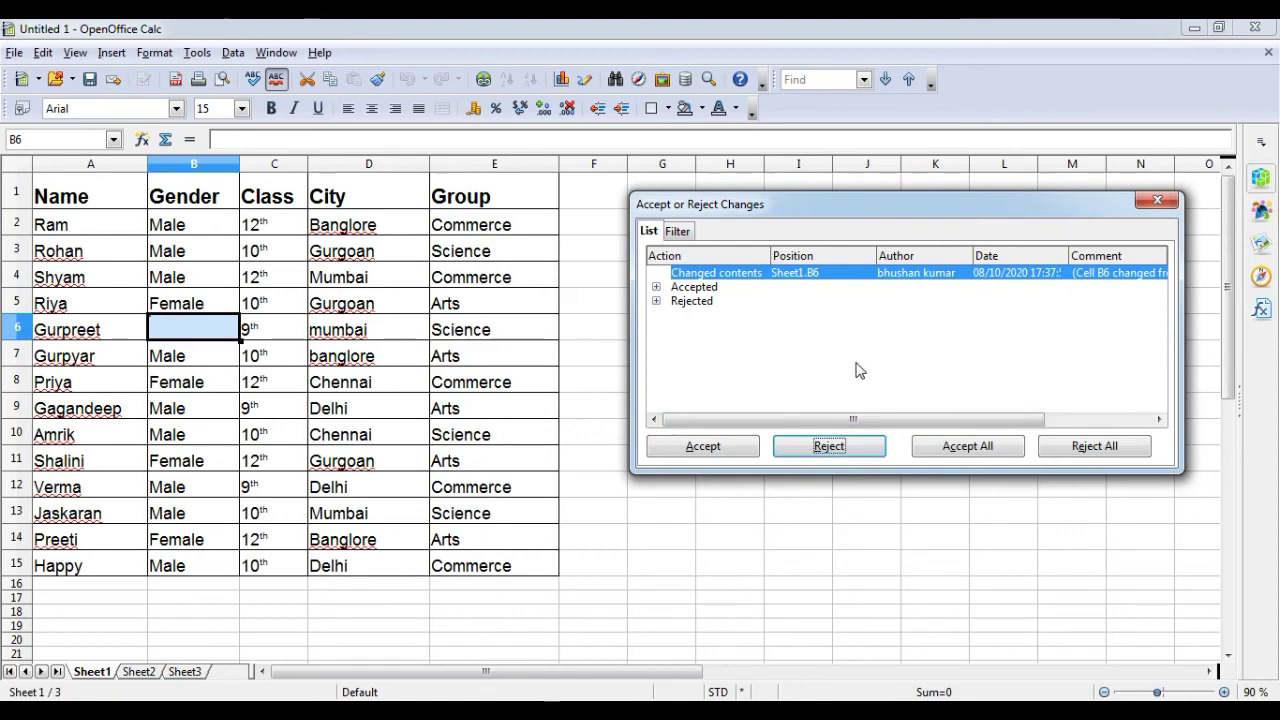
pyautogui.click(676, 232)
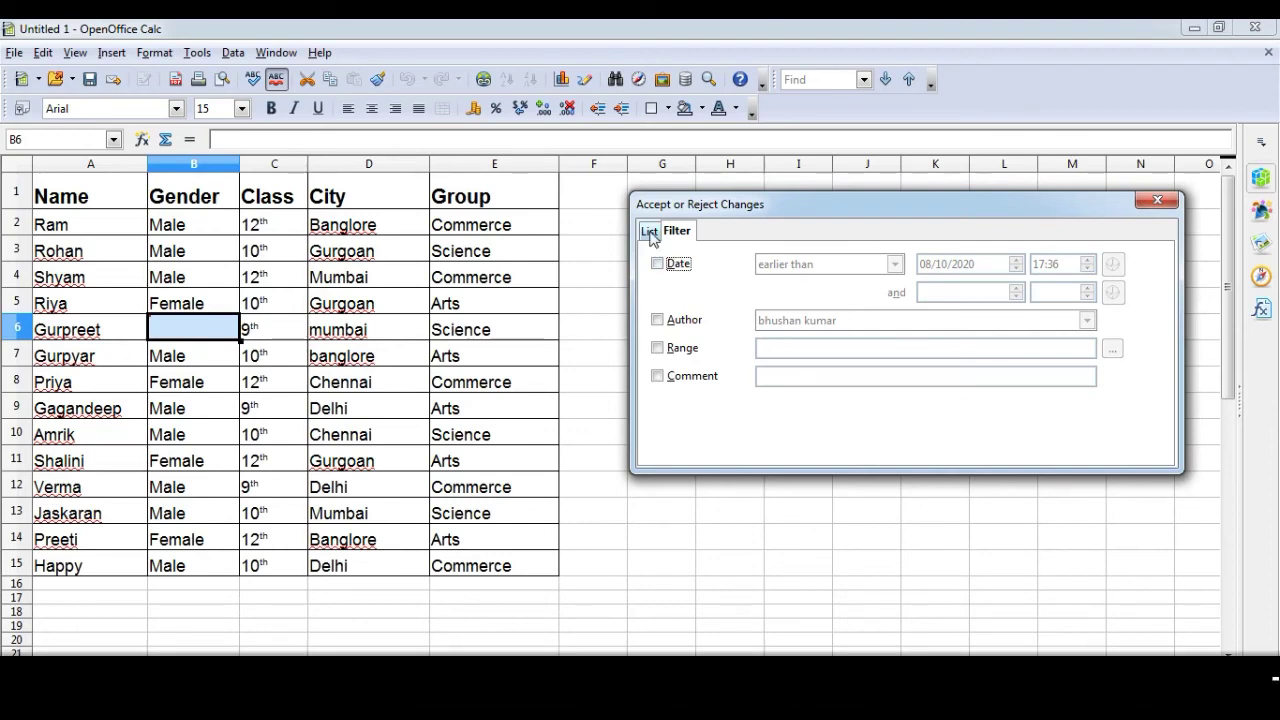
# - From the List tab, reject the Sheet1.B6 change to restore 'Male', then close the dialog
pyautogui.click(648, 231)
pyautogui.click(801, 447)
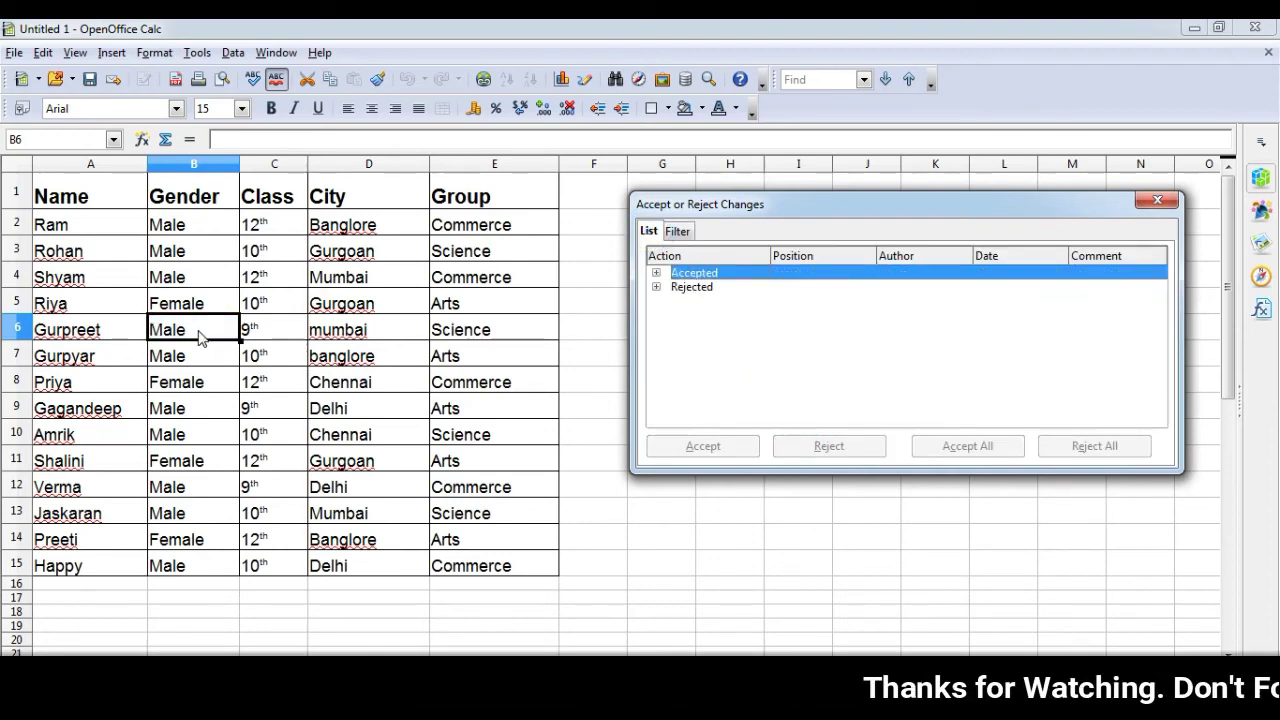
pyautogui.click(1155, 200)
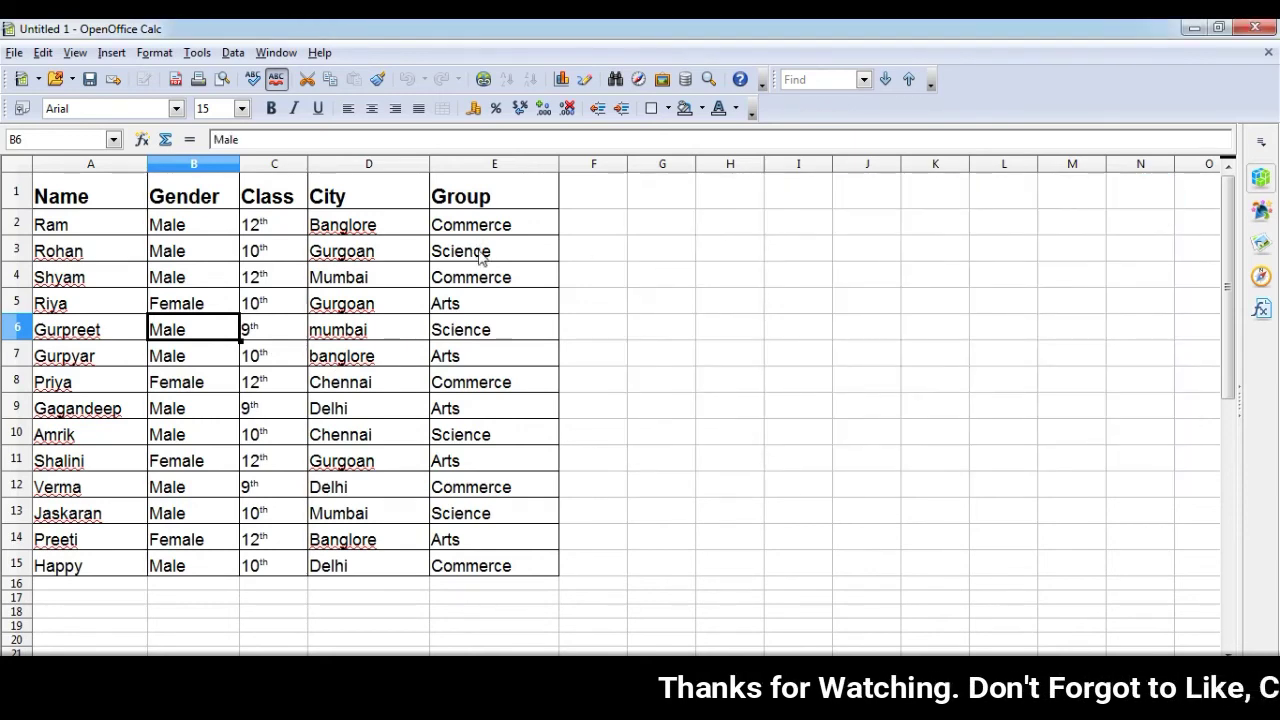
pyautogui.click(44, 53)
pyautogui.moveTo(110, 267)
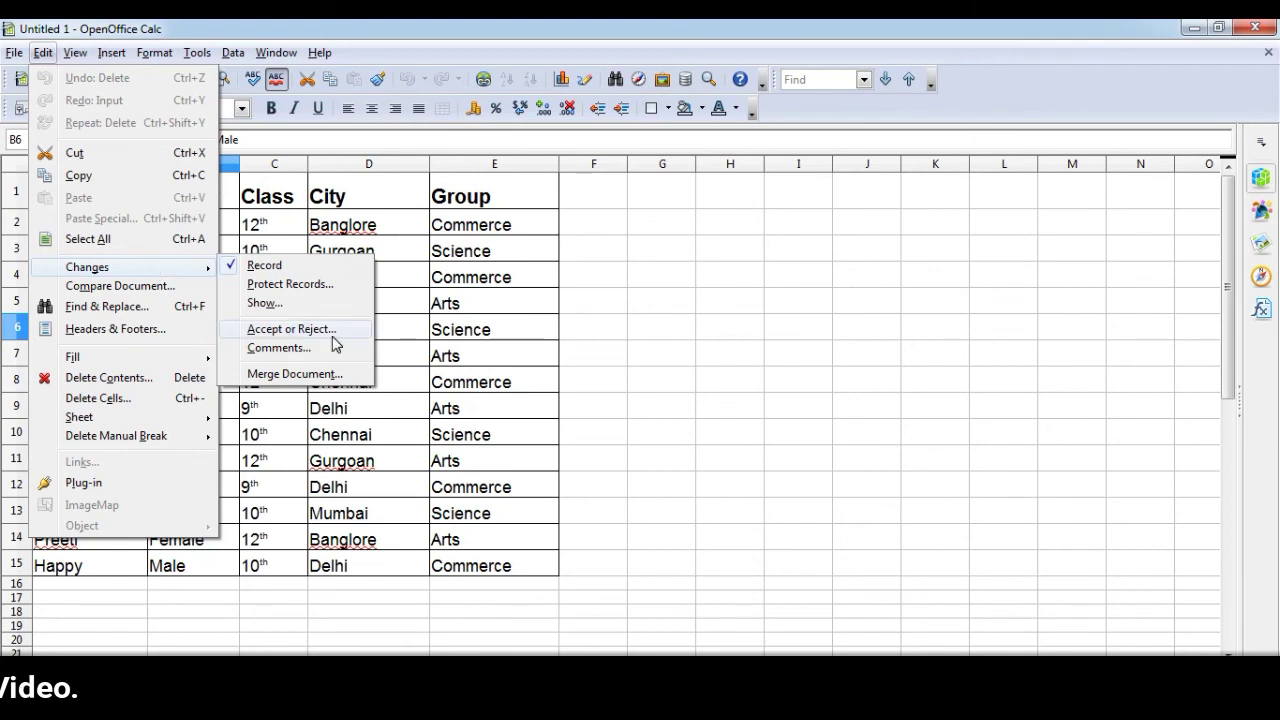
# - Close the Edit menu and select empty cell F8
pyautogui.click(597, 386)
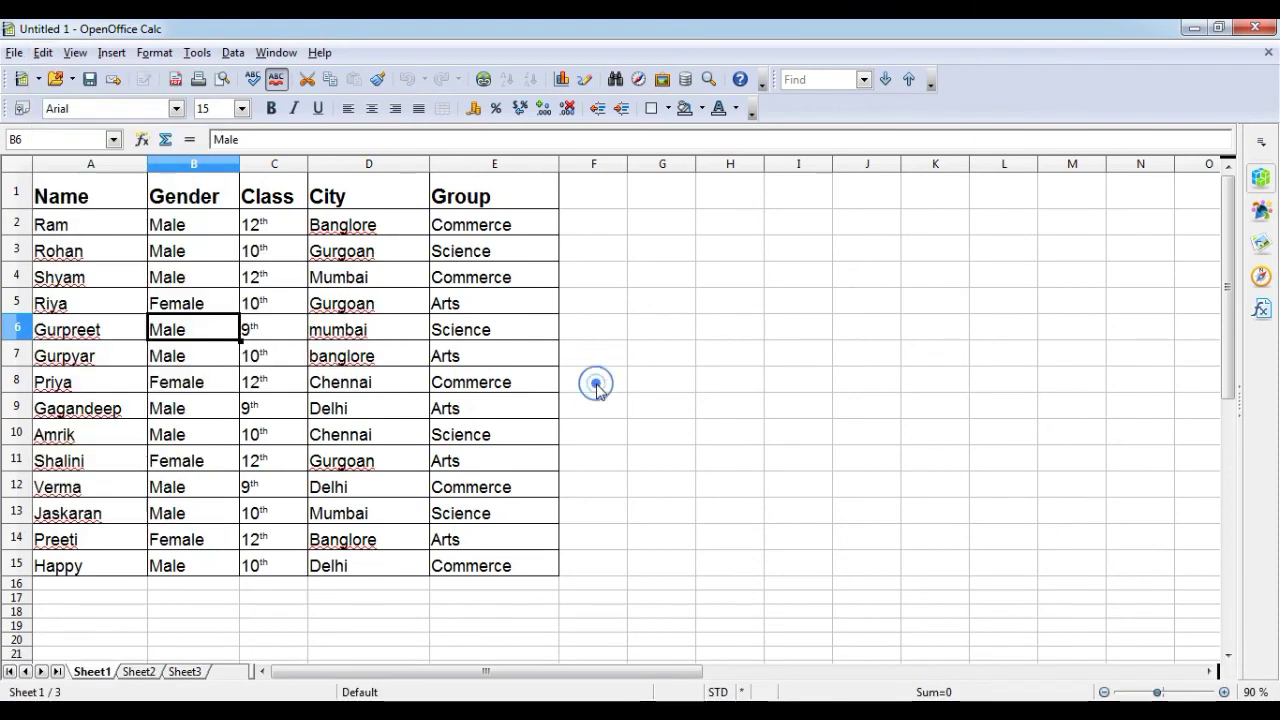
pyautogui.click(590, 389)
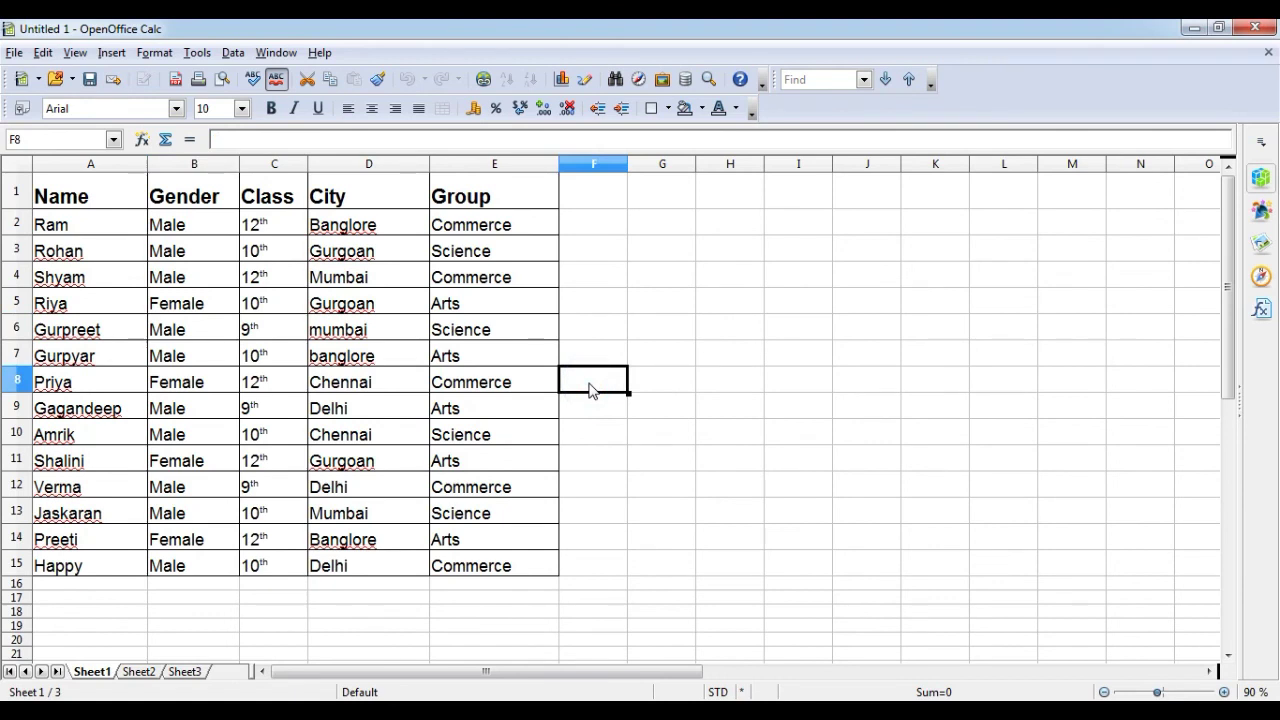